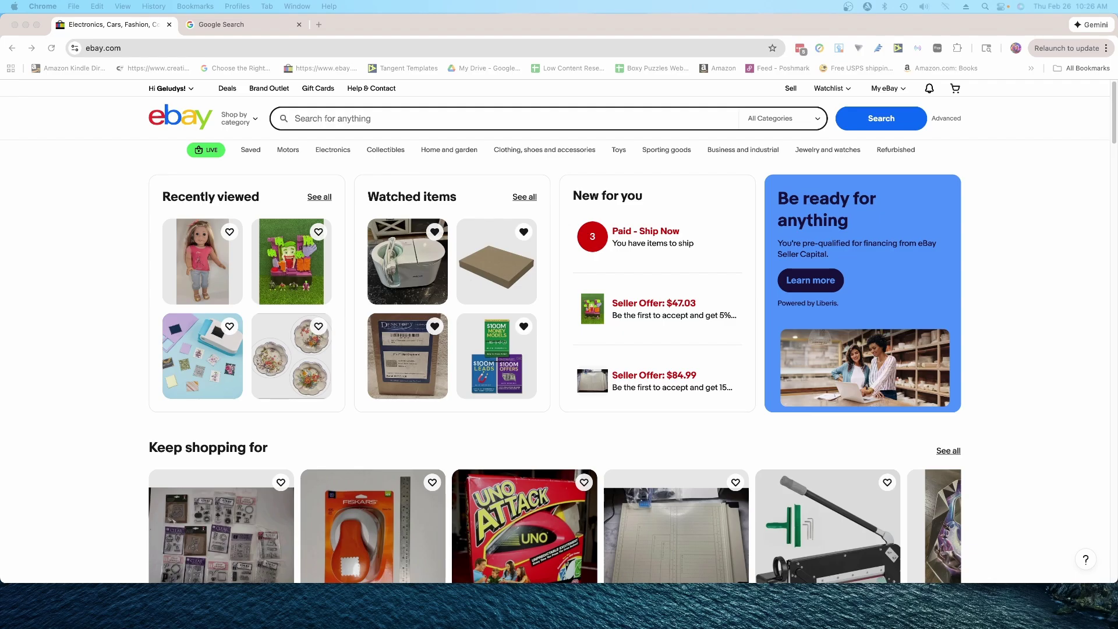
Switch to Finder and view the penguin plush photos in the Photos-3-001 (3) folder
drag(0, 47, 241, 73)
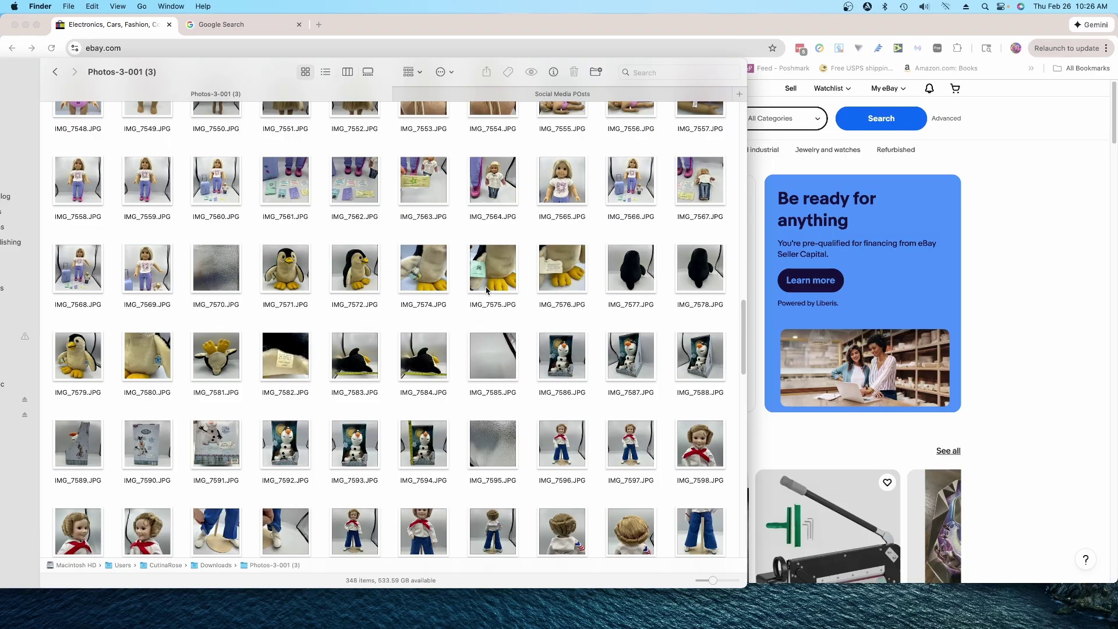
click(288, 49)
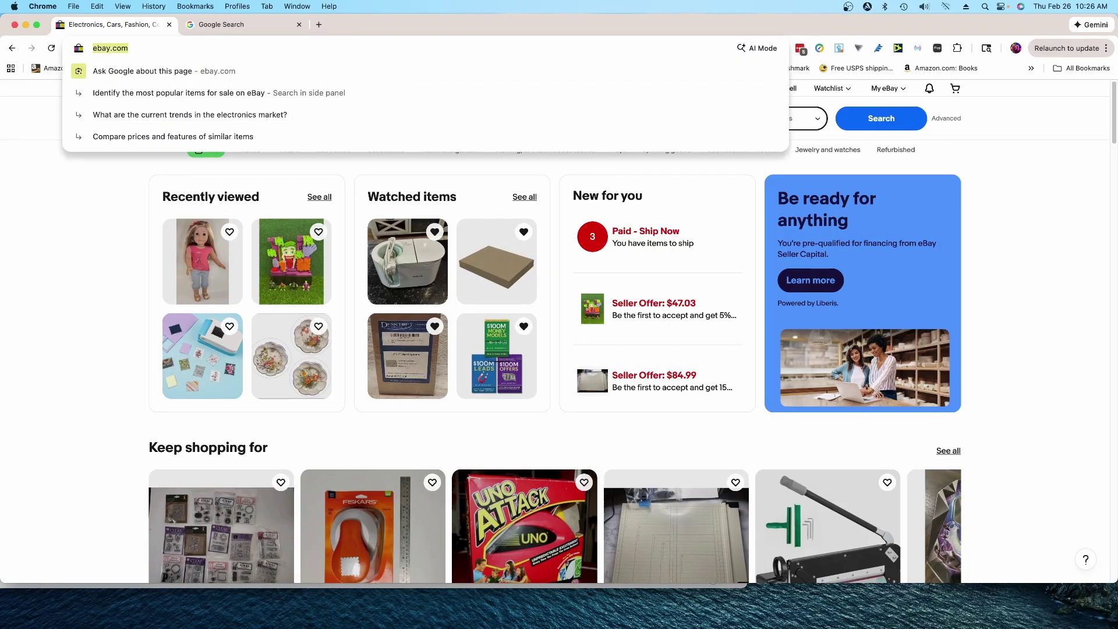
key(super+Tab)
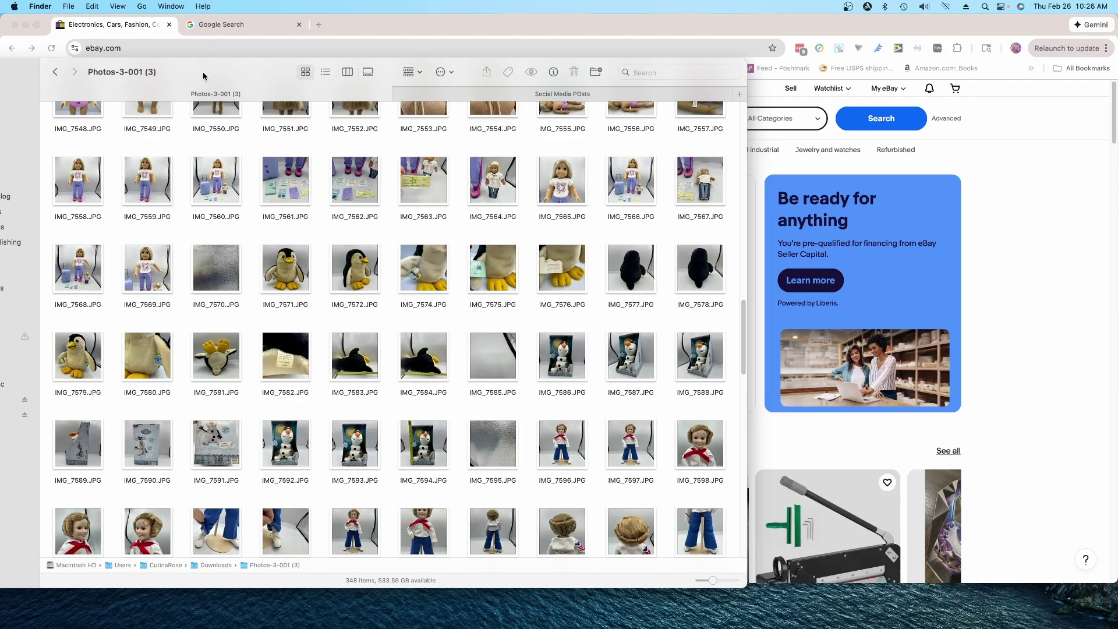
double_click(203, 72)
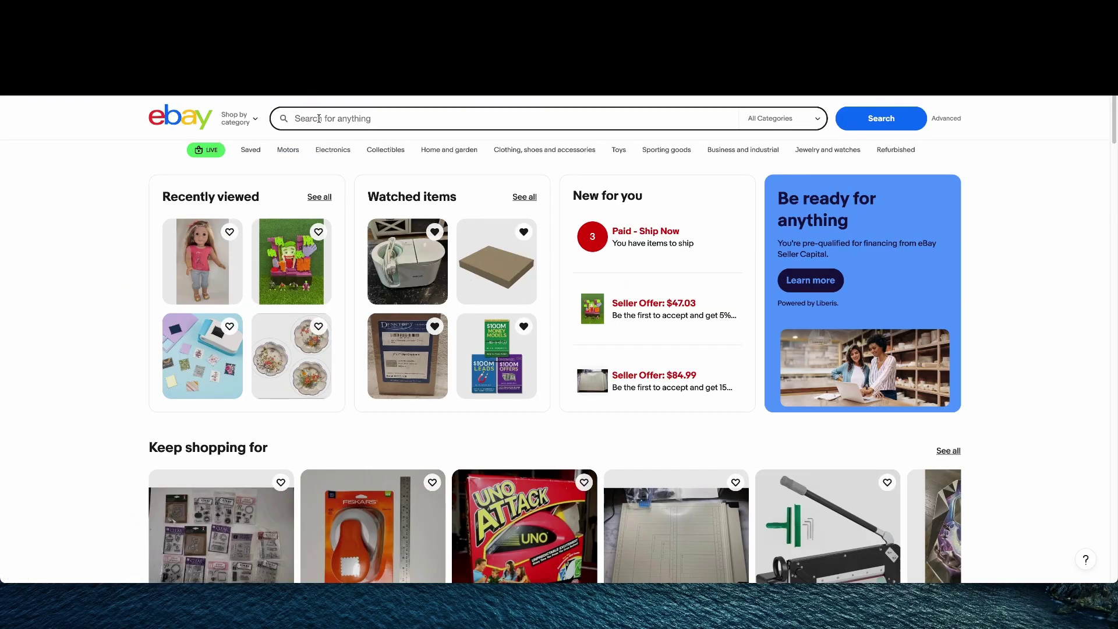
Search eBay for "1983 graphics international plush" across all categories
click(320, 118)
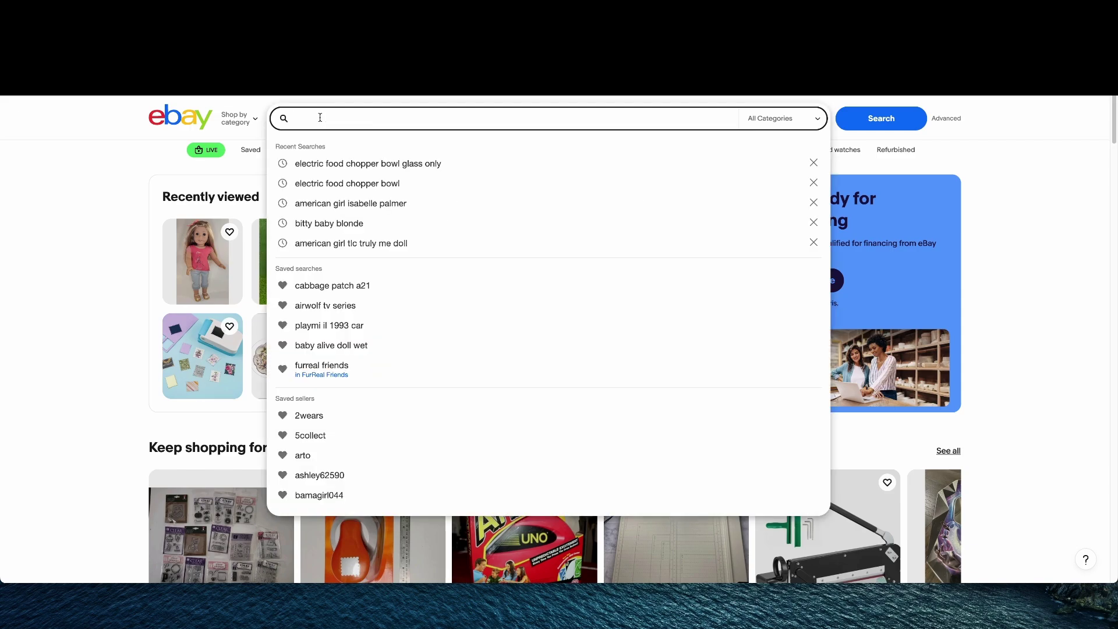
text(198.)
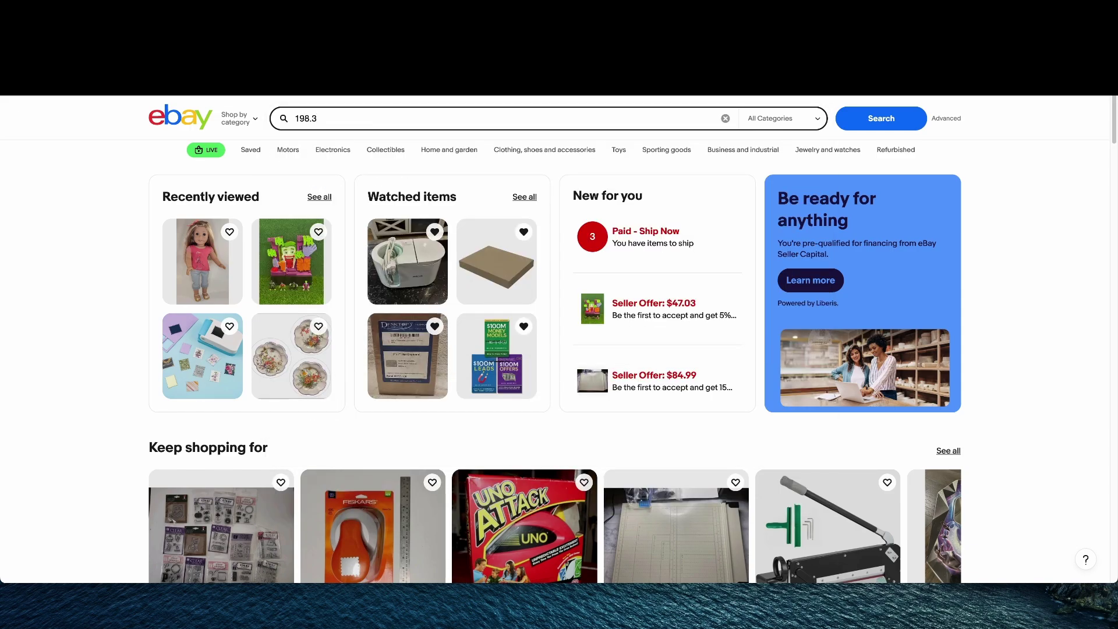
key(BackSpace)
text(3 )
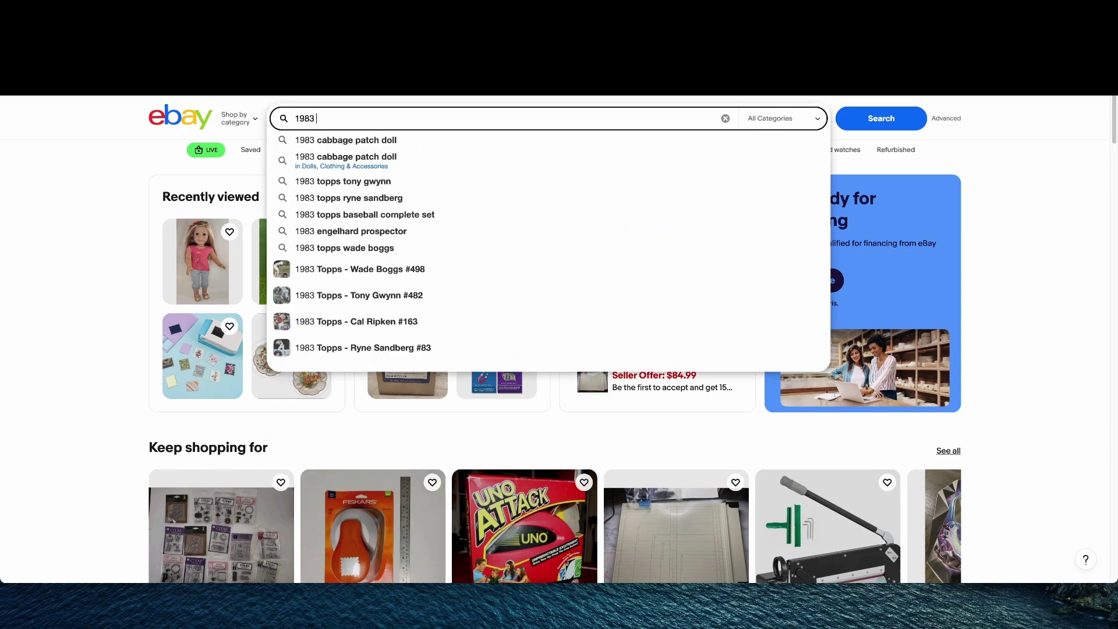
text(graphics )
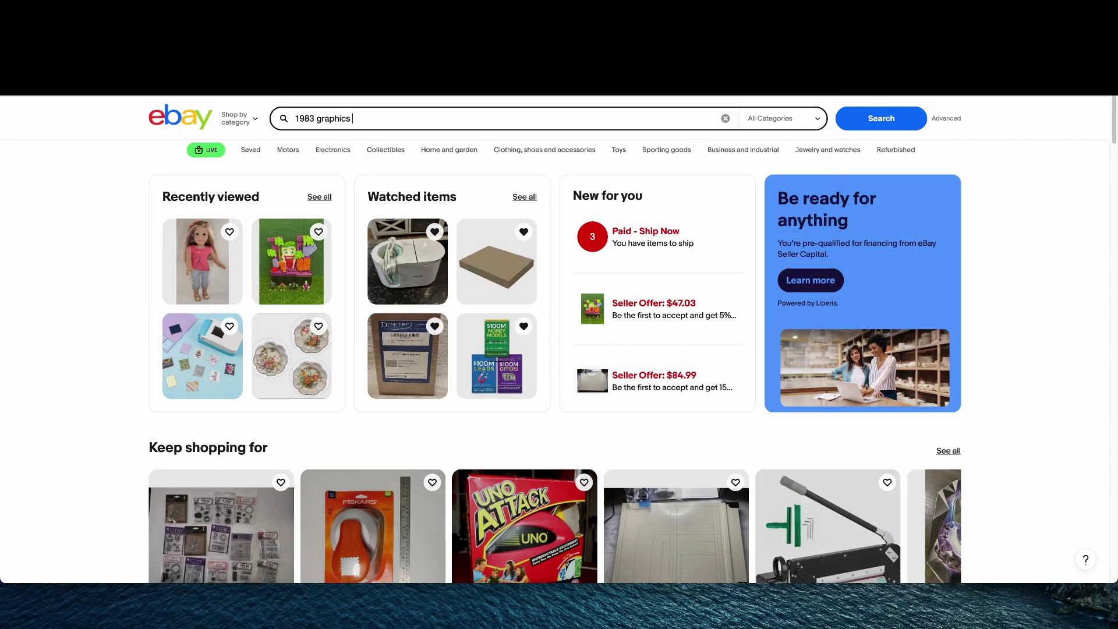
text(internati)
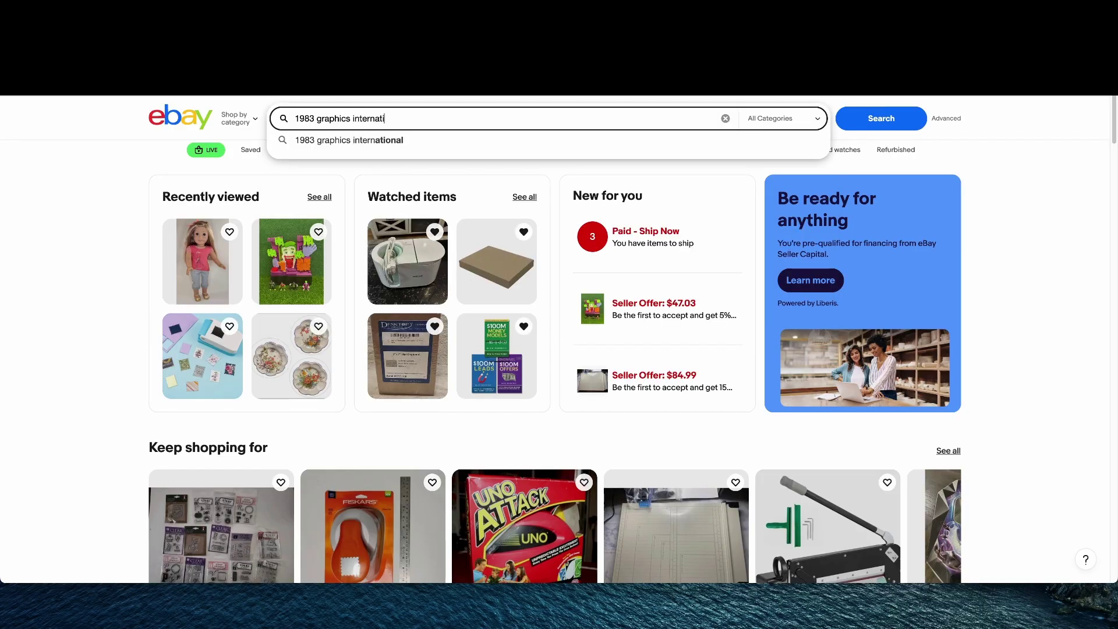
text(nal p)
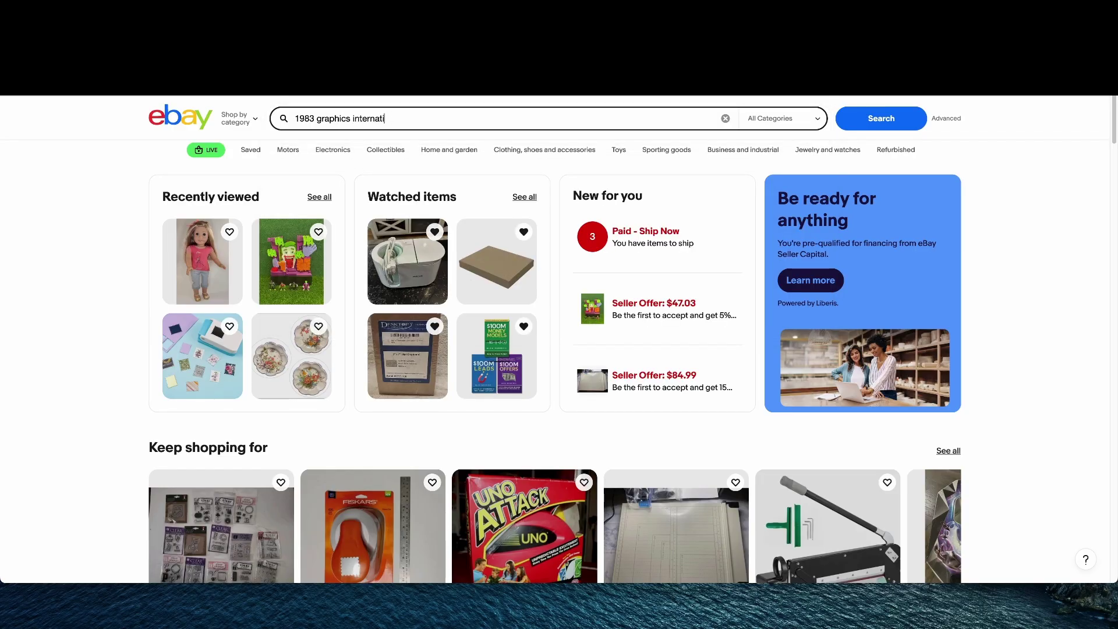
text(nal plush)
key(Return)
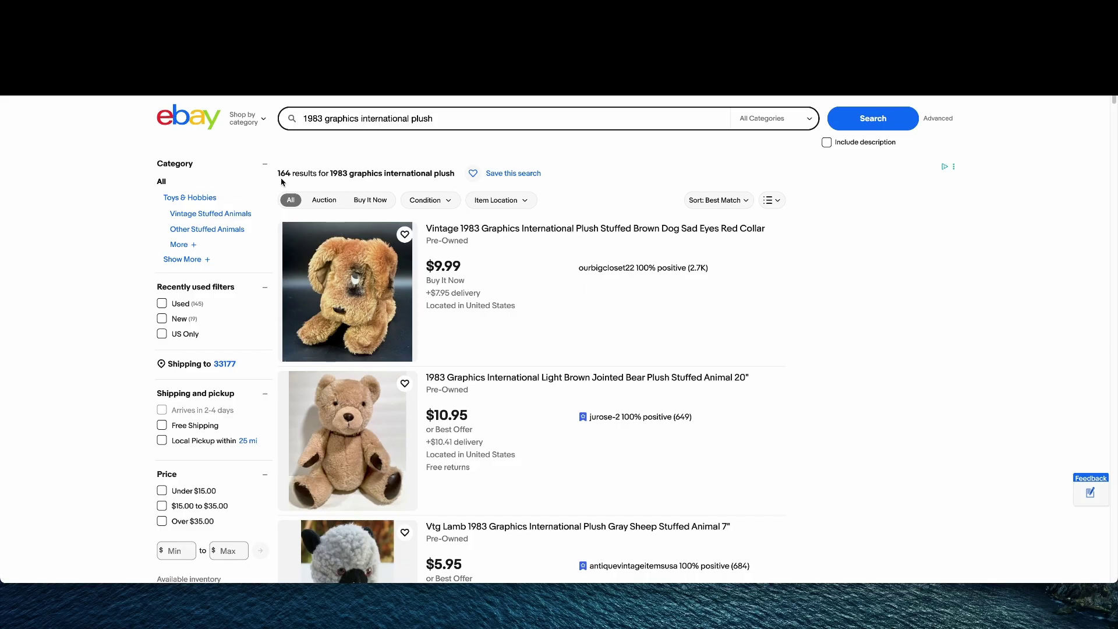
Examine the active listings for a plush matching the penguin and compare their asking prices
scroll(603, 495, down, 5)
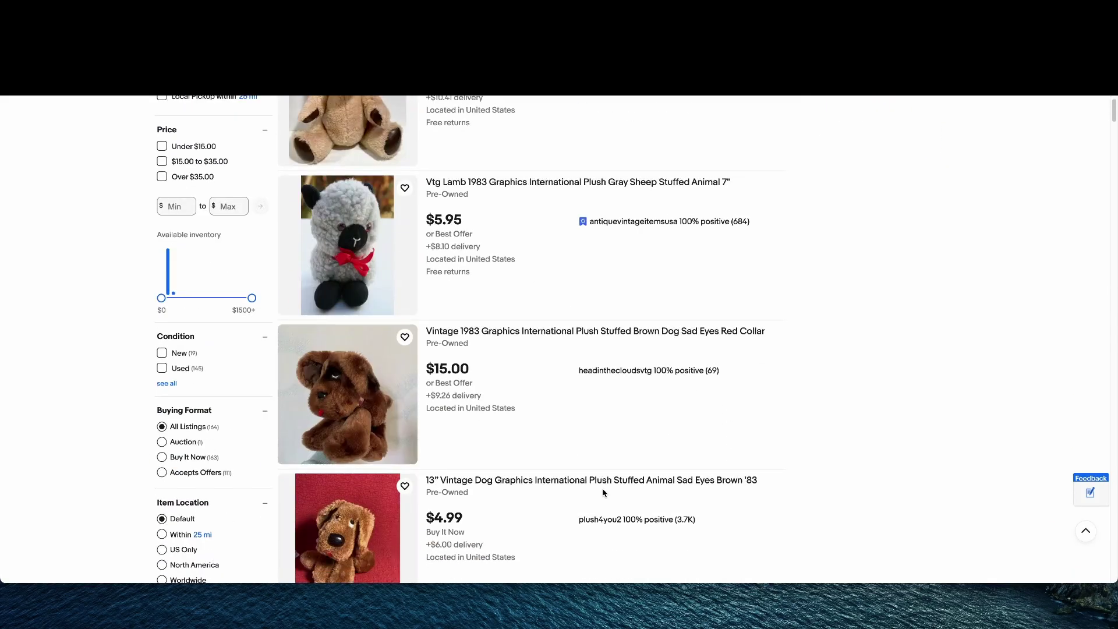
scroll(603, 493, down, 5)
scroll(603, 493, down, 5)
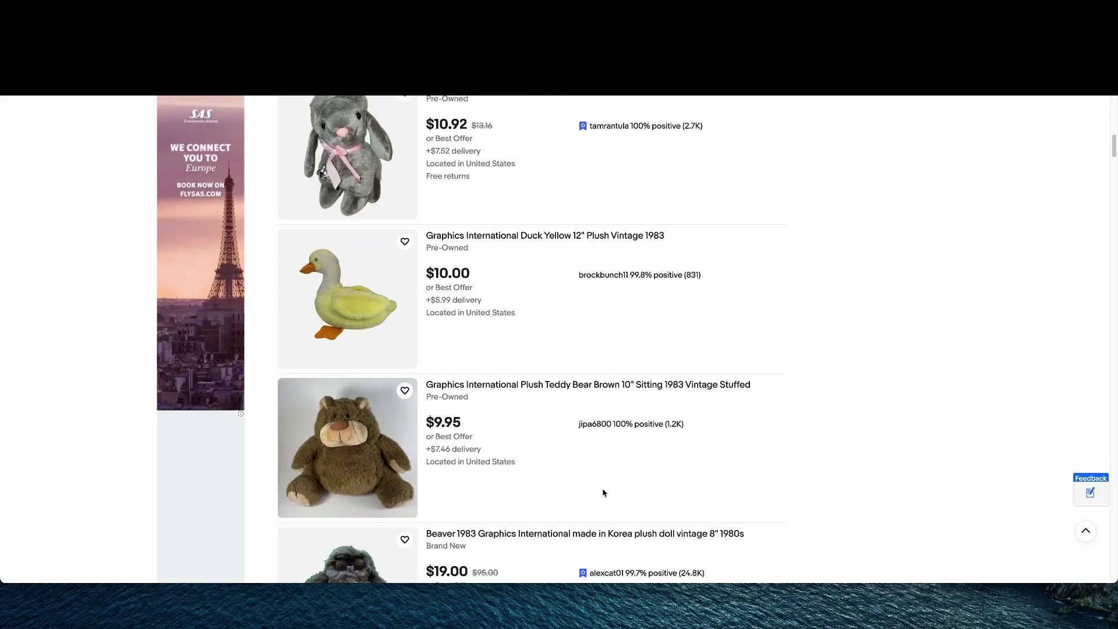
scroll(603, 493, down, 10)
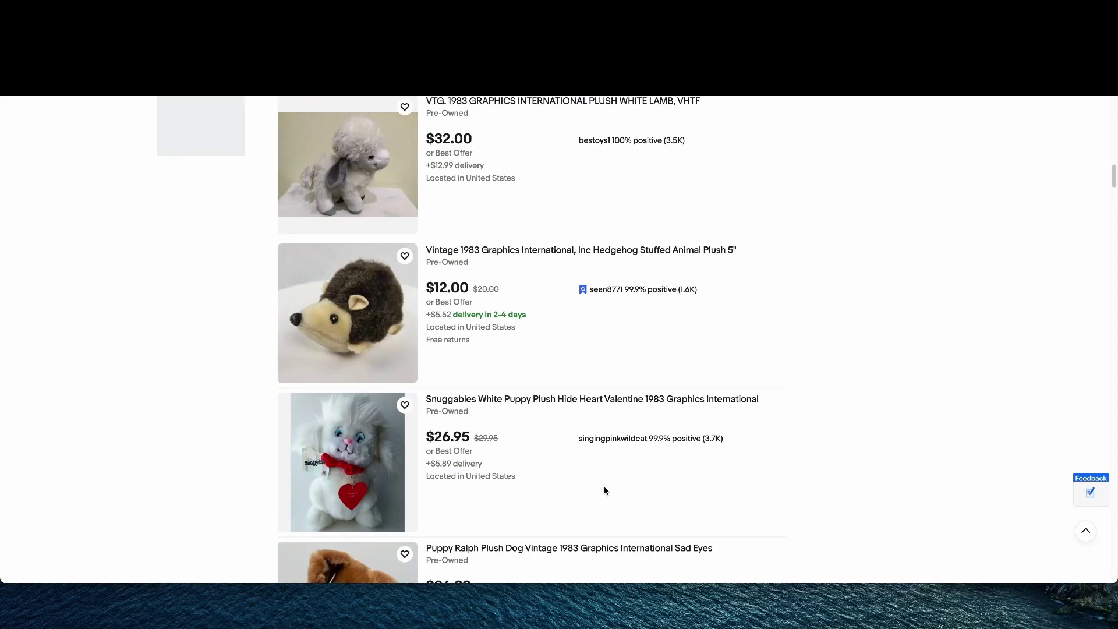
scroll(605, 491, down, 5)
scroll(605, 488, down, 3)
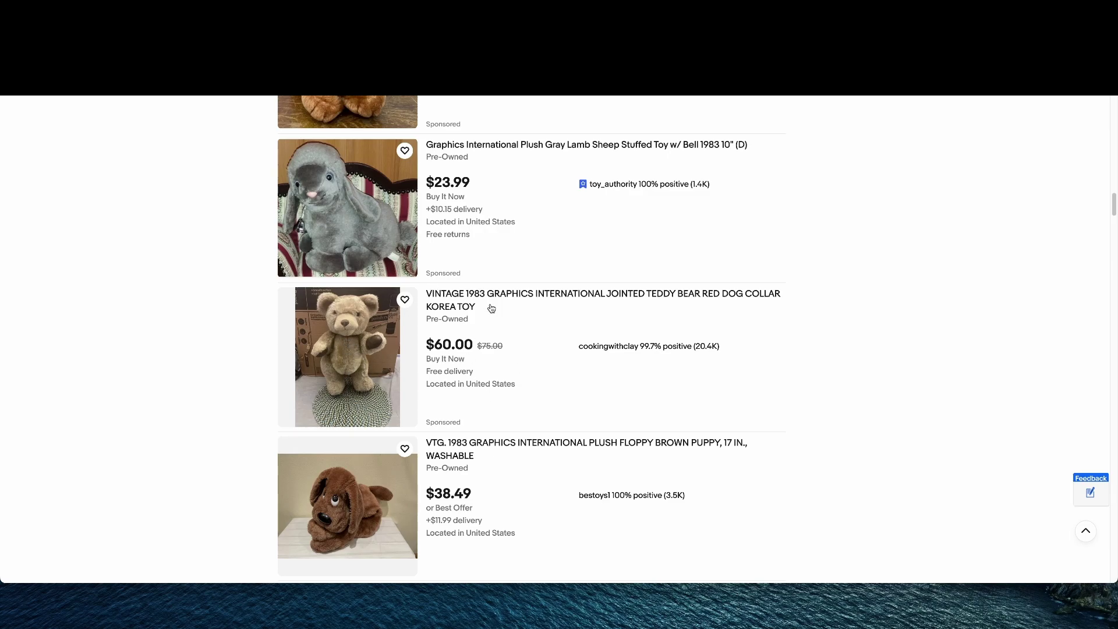
scroll(358, 458, down, 5)
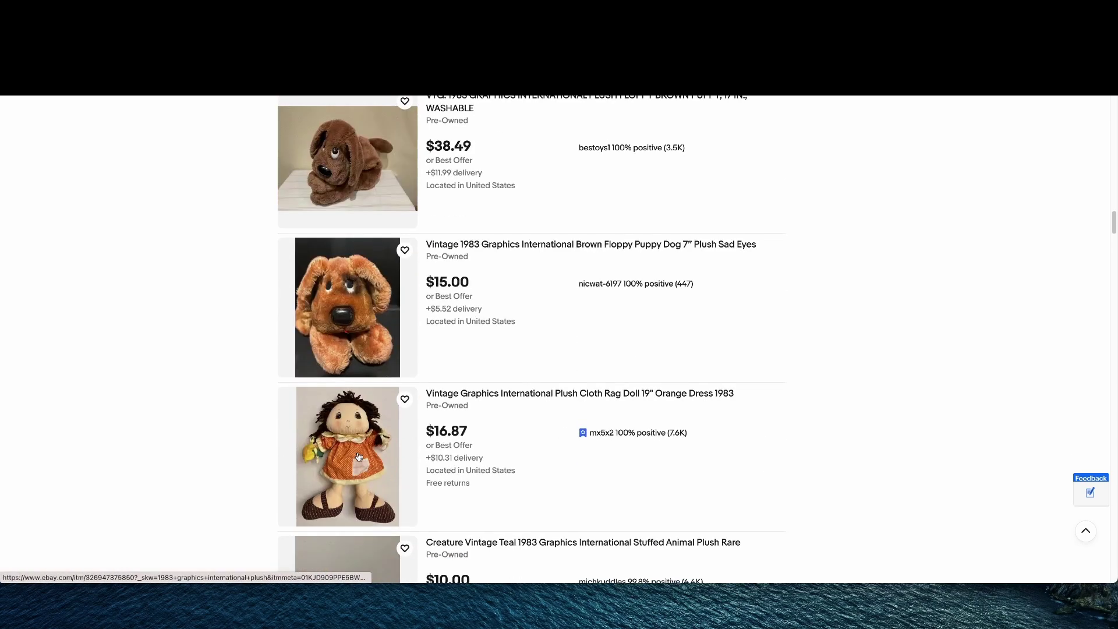
scroll(591, 491, down, 3)
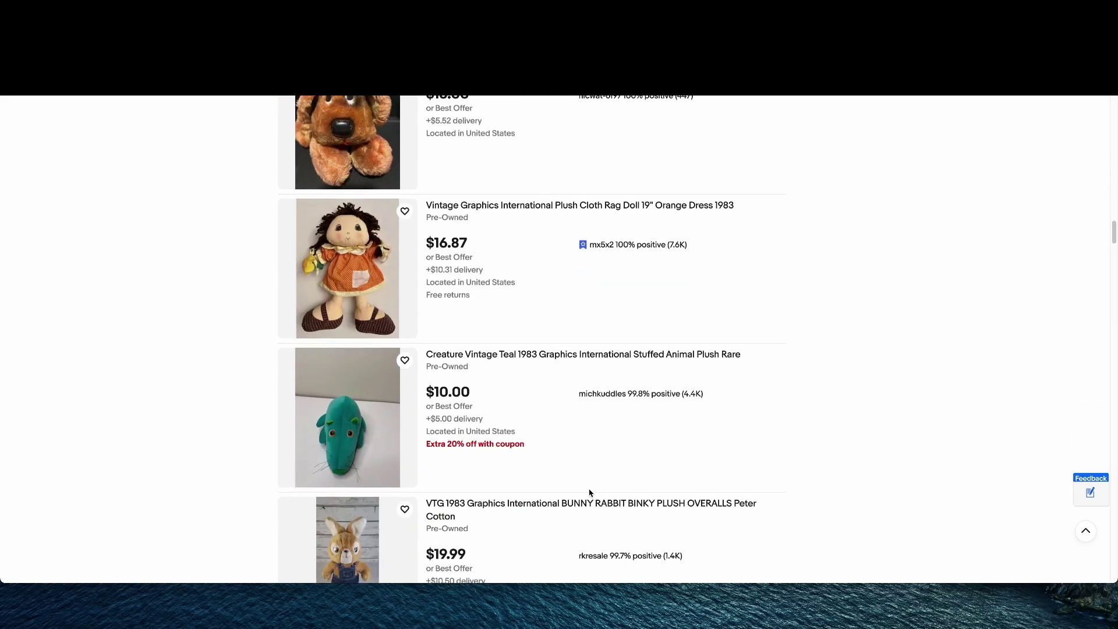
scroll(590, 493, down, 2)
scroll(475, 456, down, 6)
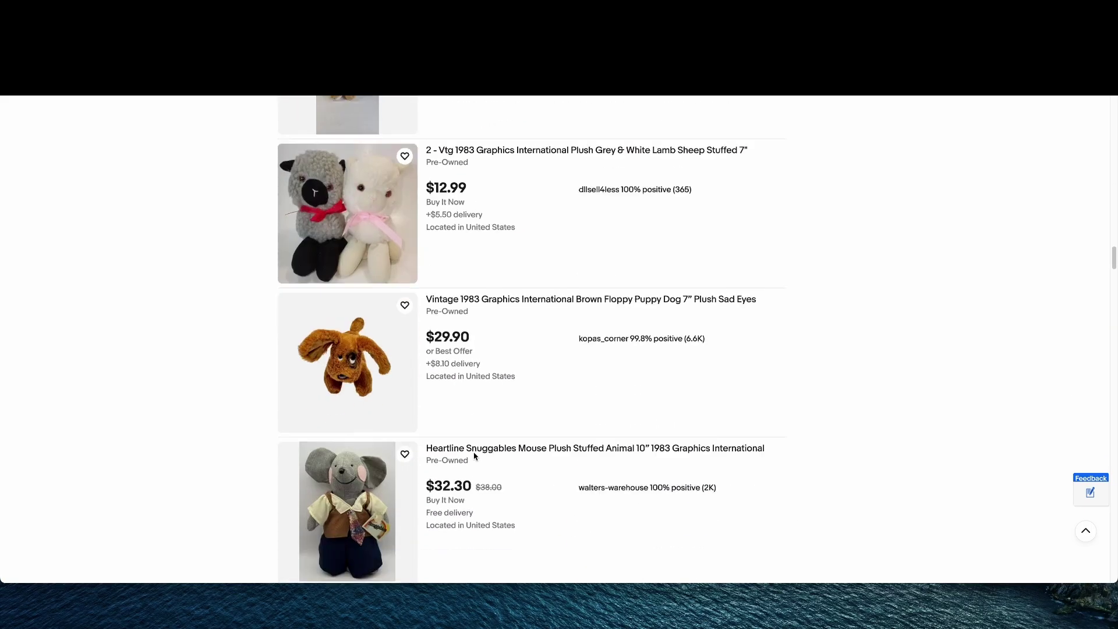
scroll(474, 456, down, 3)
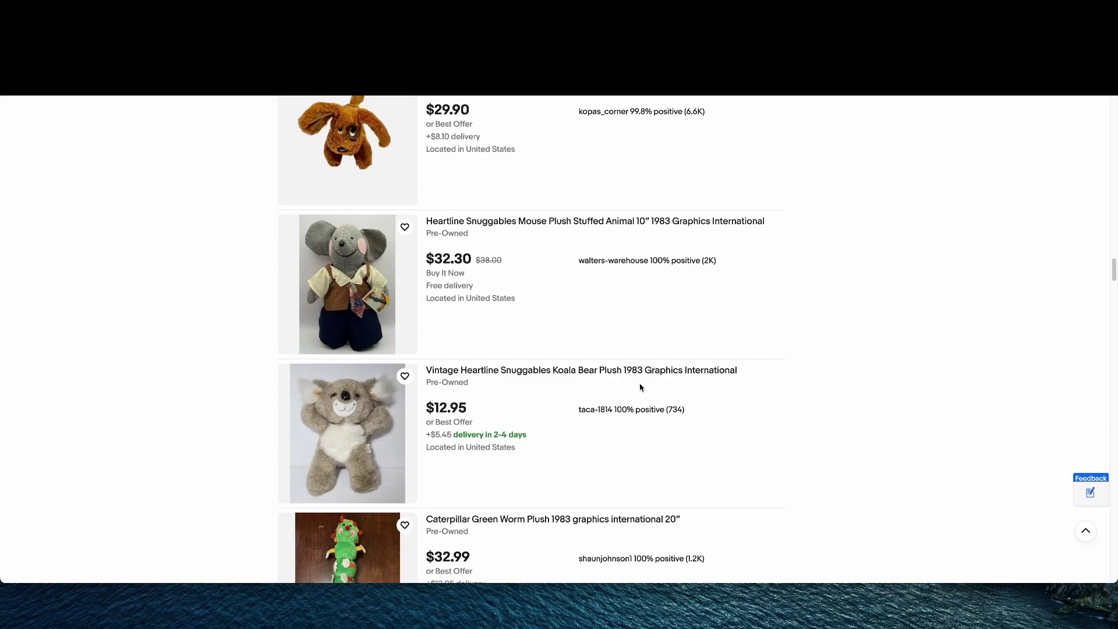
scroll(499, 448, down, 5)
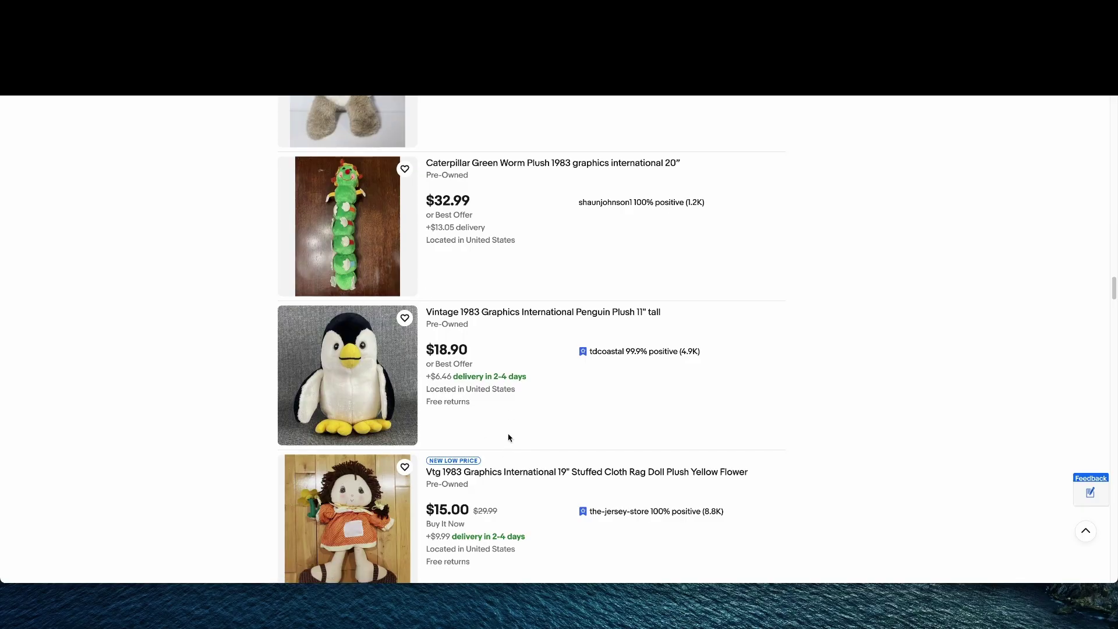
scroll(509, 437, down, 15)
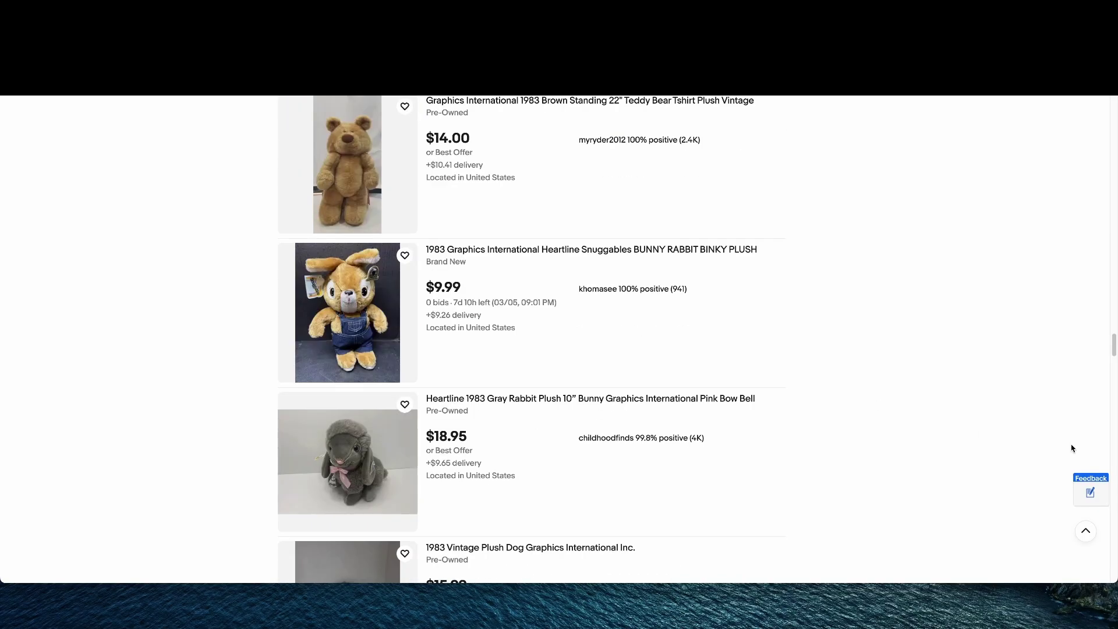
Filter the search results to show only sold items
scroll(412, 293, up, 20)
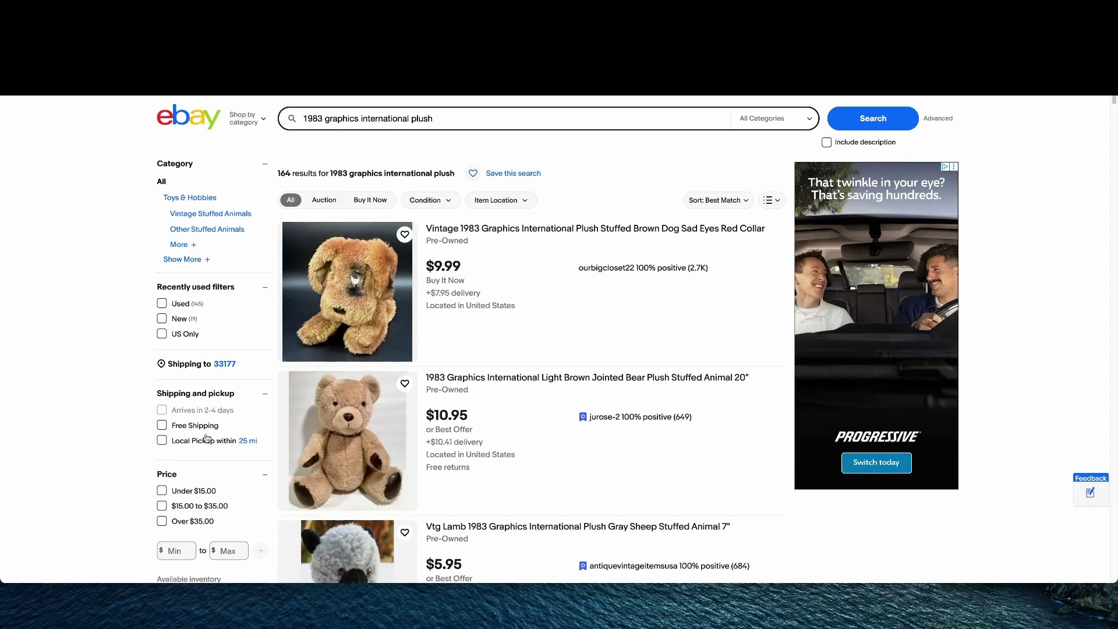
scroll(204, 499, down, 2)
scroll(204, 499, down, 10)
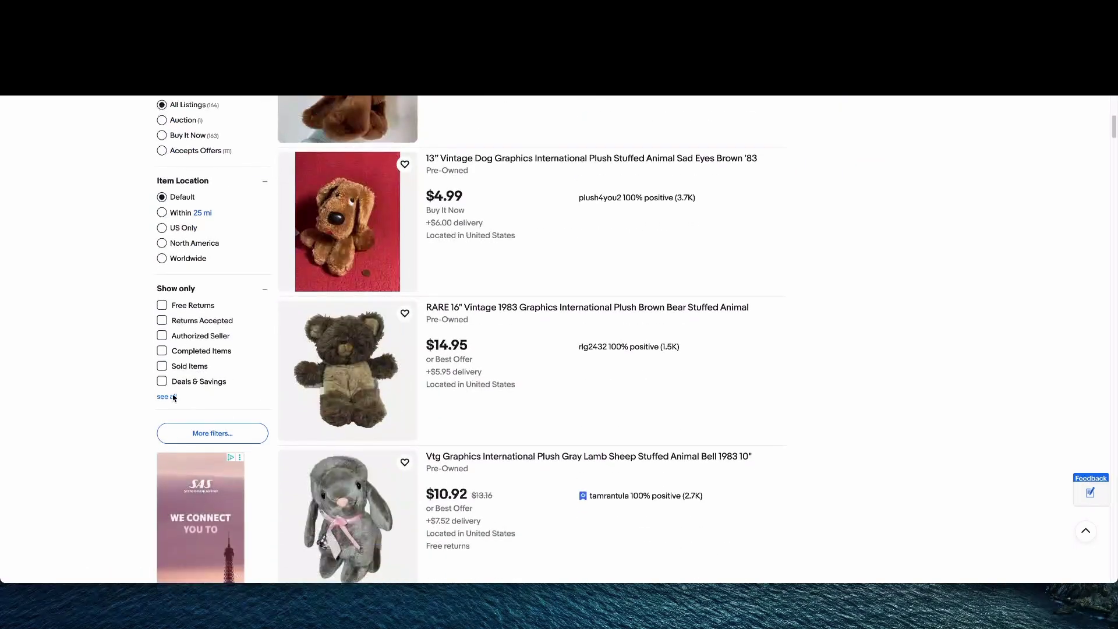
click(161, 365)
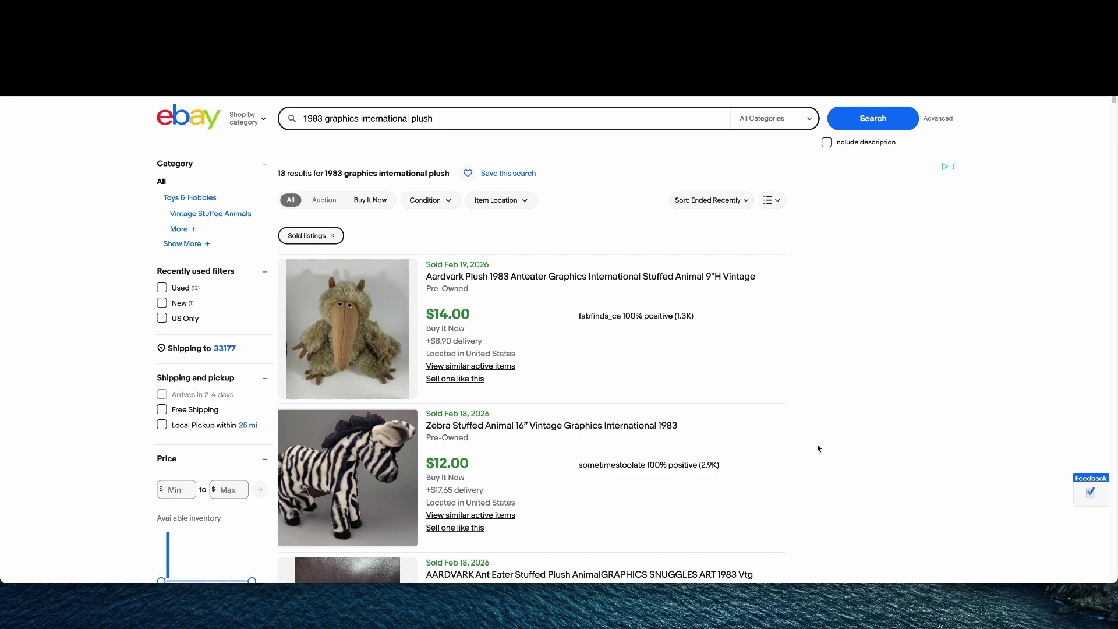
Examine the sold listings for plush toys comparable to the penguin and compare their sold prices
scroll(903, 393, down, 3)
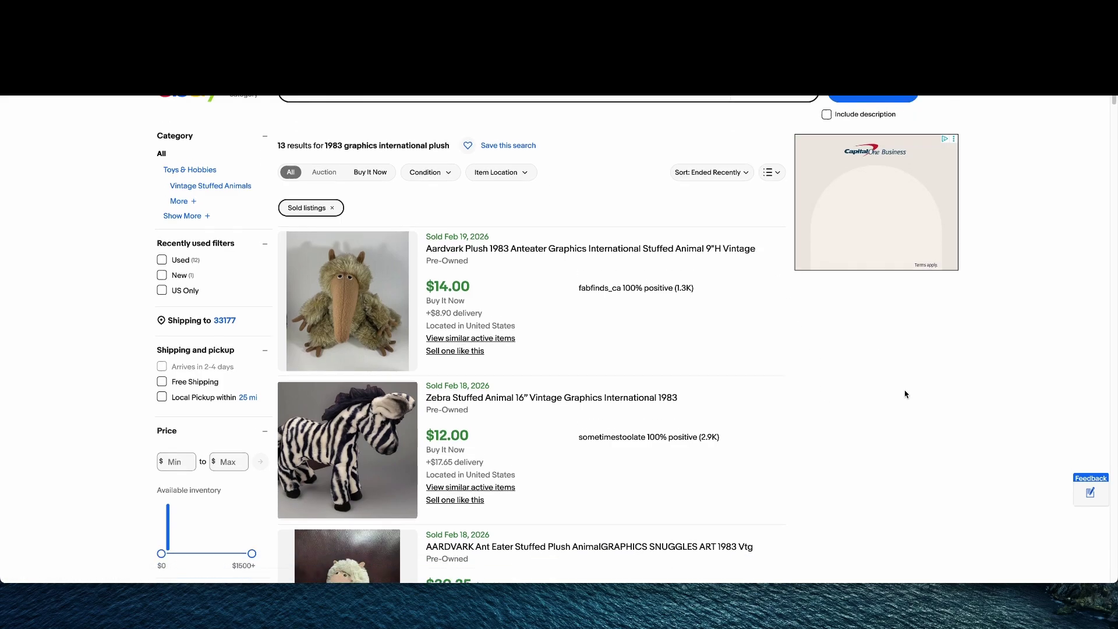
scroll(796, 407, up, 1)
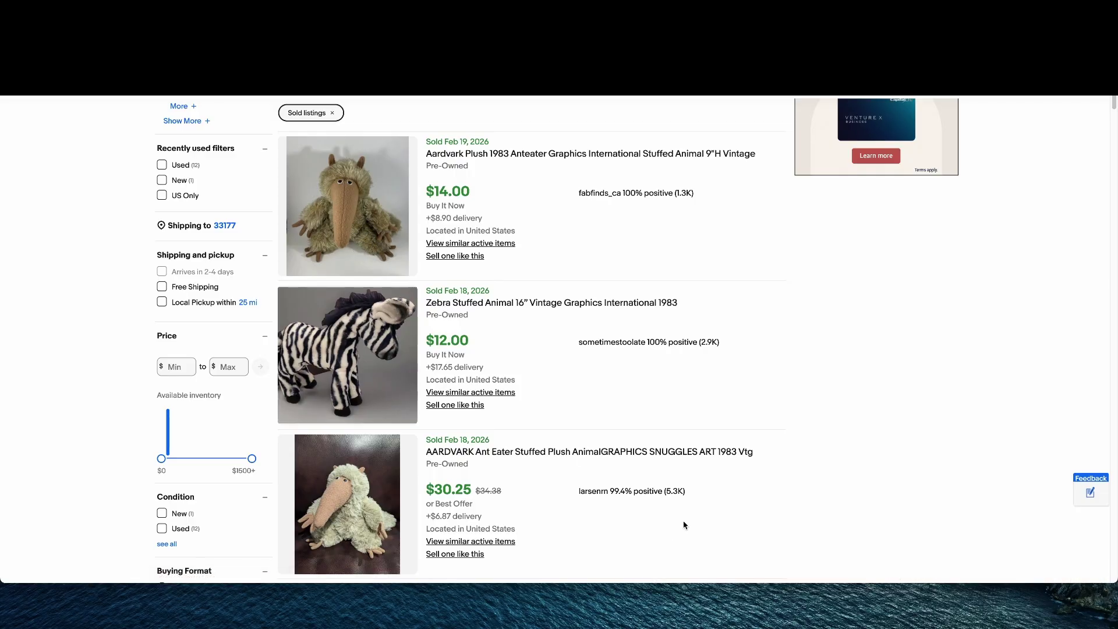
scroll(350, 419, down, 2)
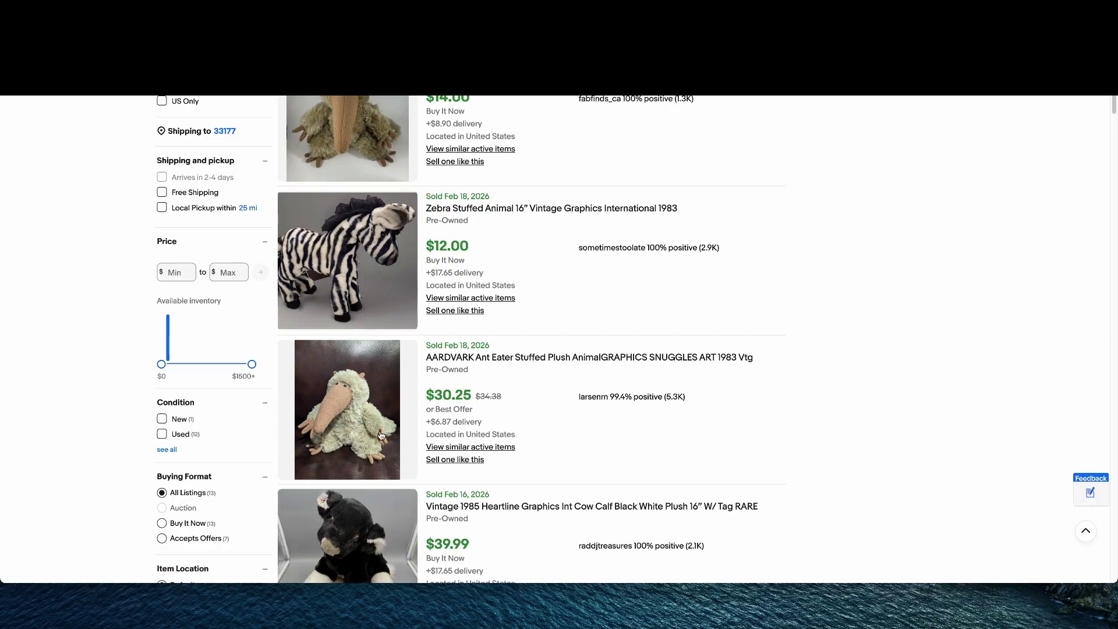
scroll(559, 479, down, 8)
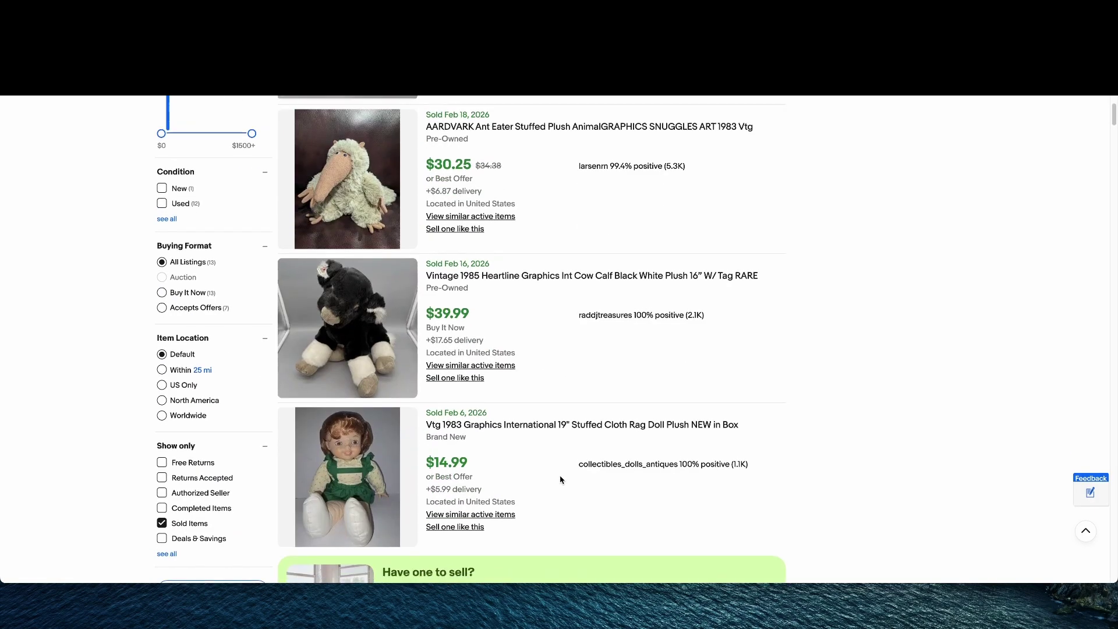
scroll(560, 479, down, 3)
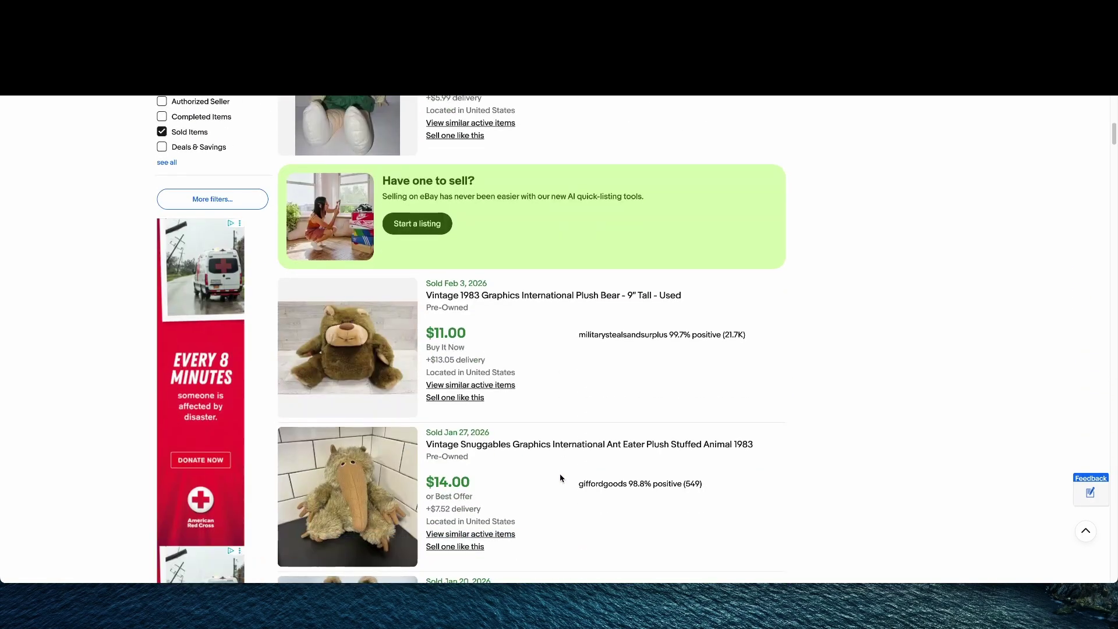
scroll(561, 478, down, 6)
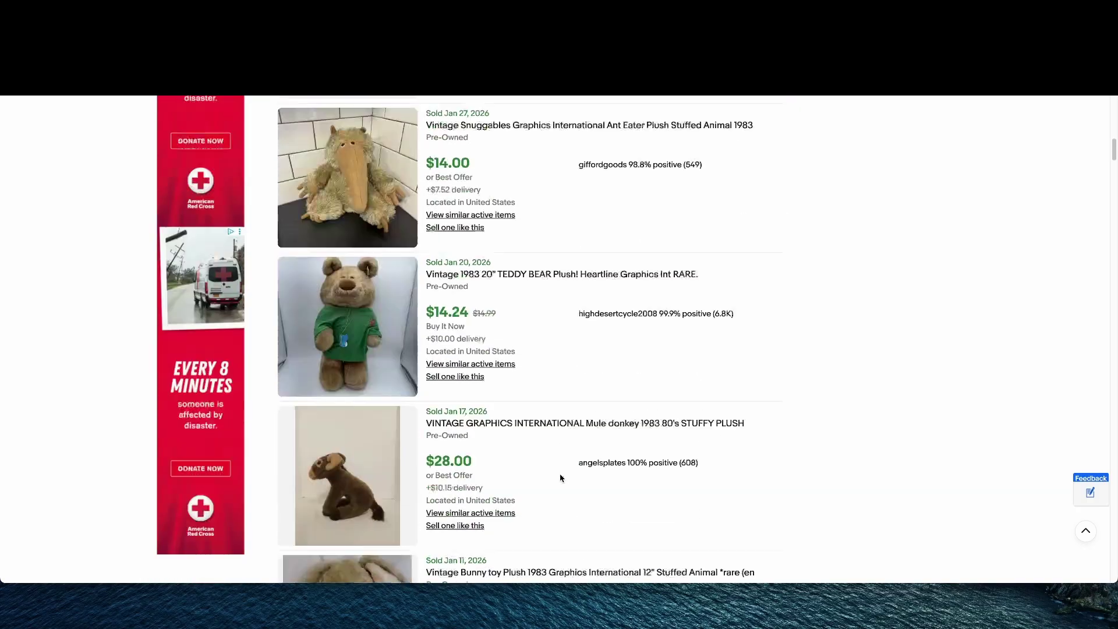
scroll(550, 481, down, 10)
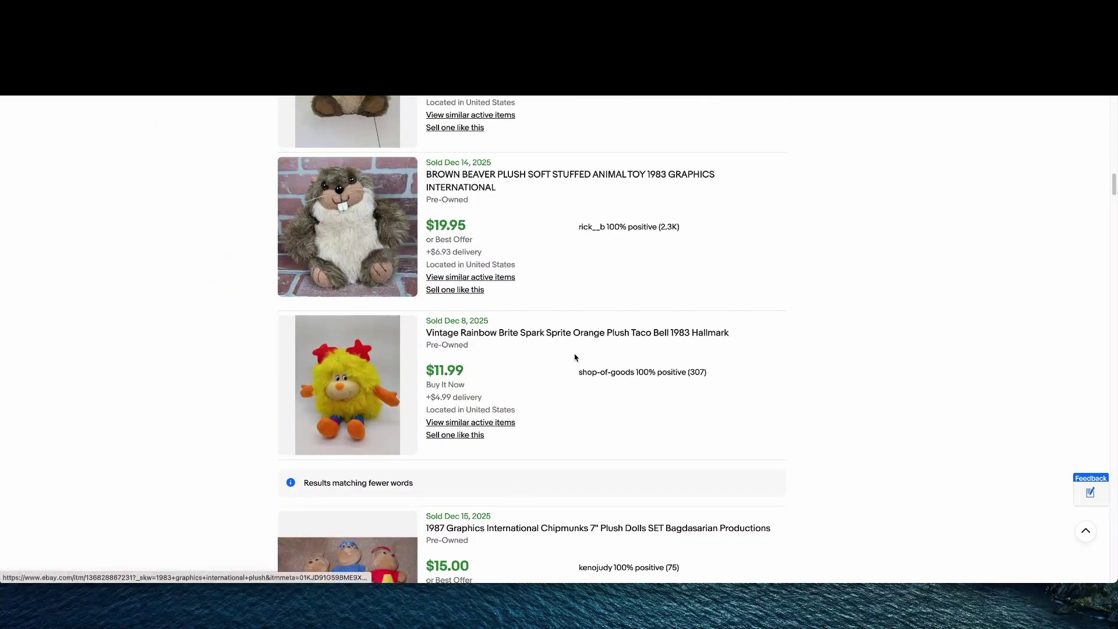
scroll(606, 387, down, 14)
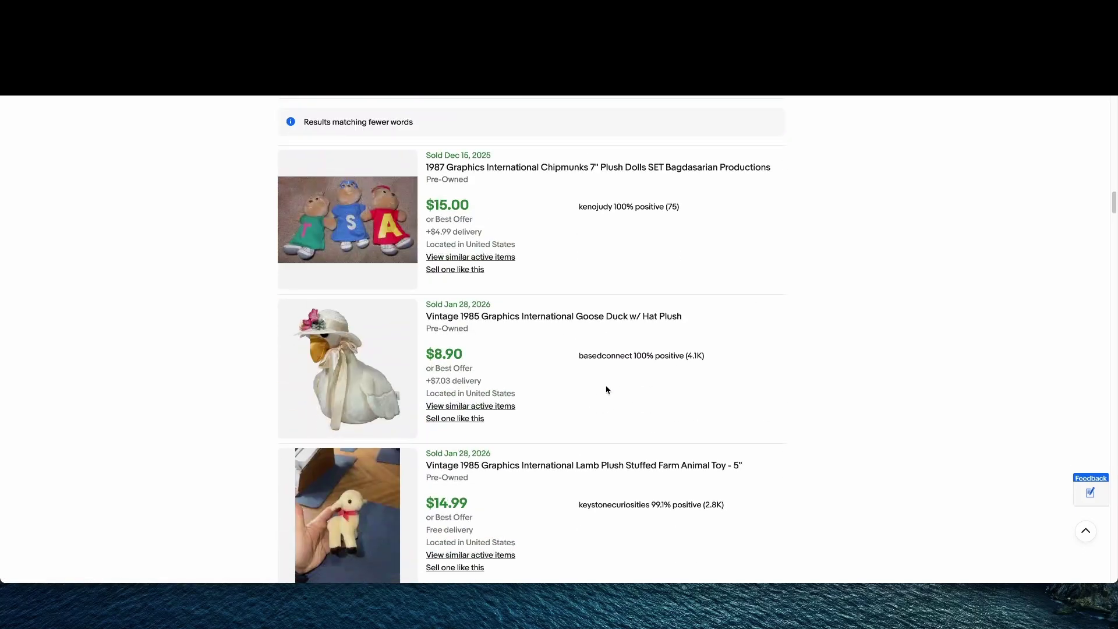
scroll(606, 389, down, 10)
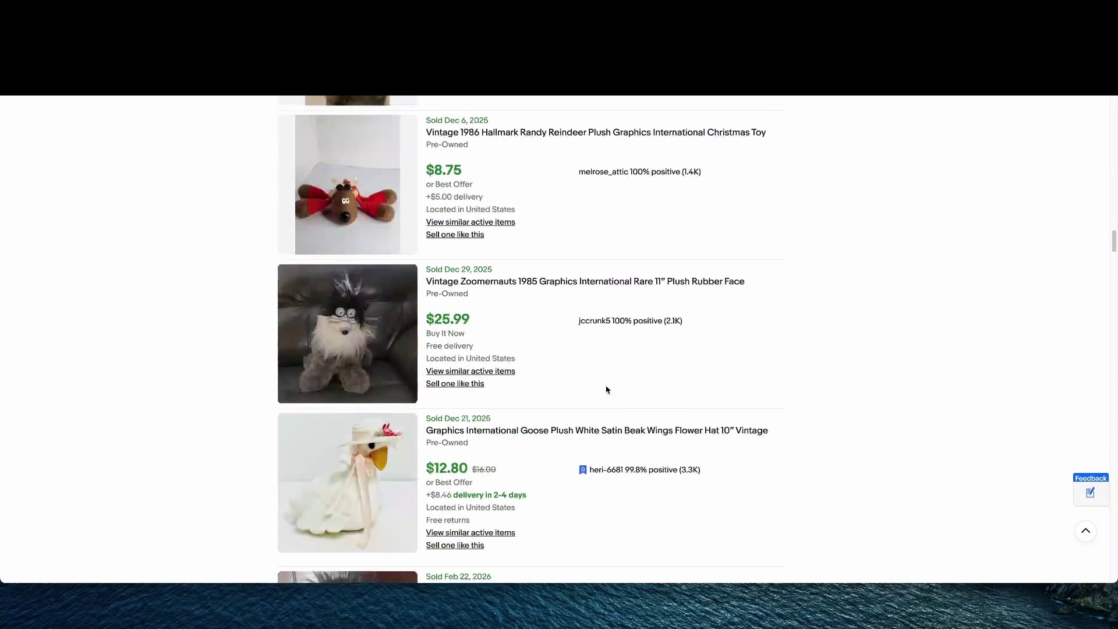
scroll(607, 390, down, 10)
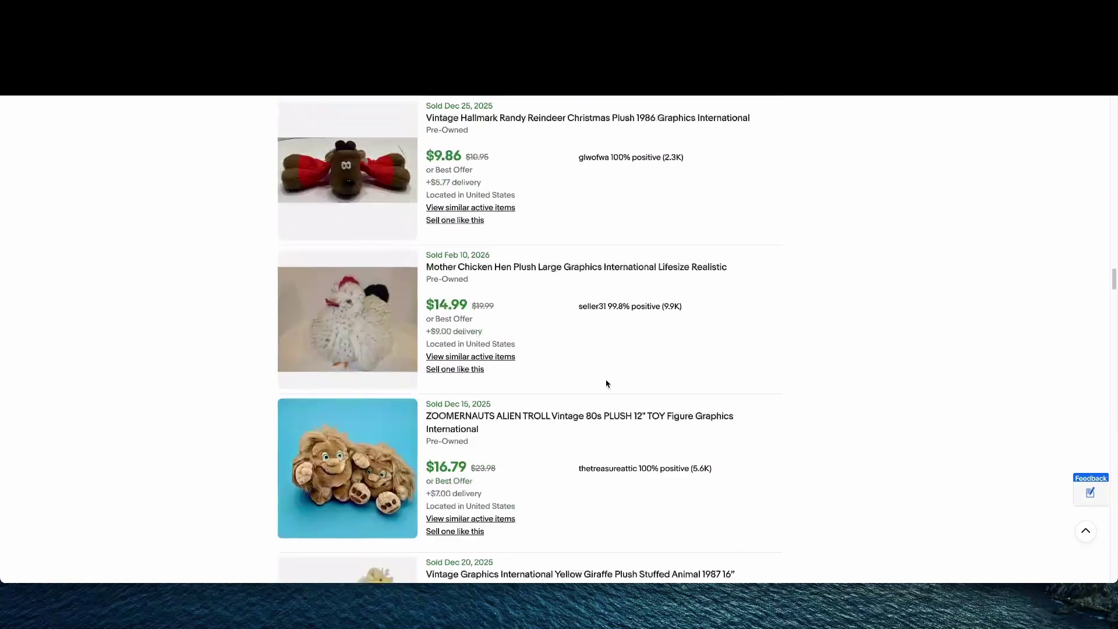
scroll(606, 381, down, 7)
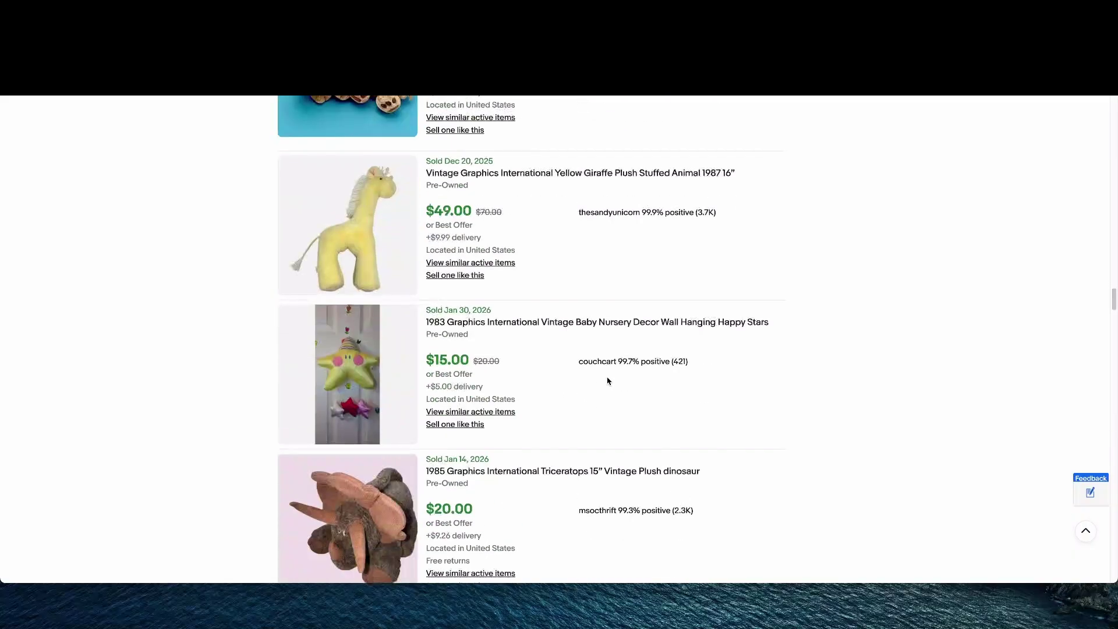
scroll(607, 381, down, 20)
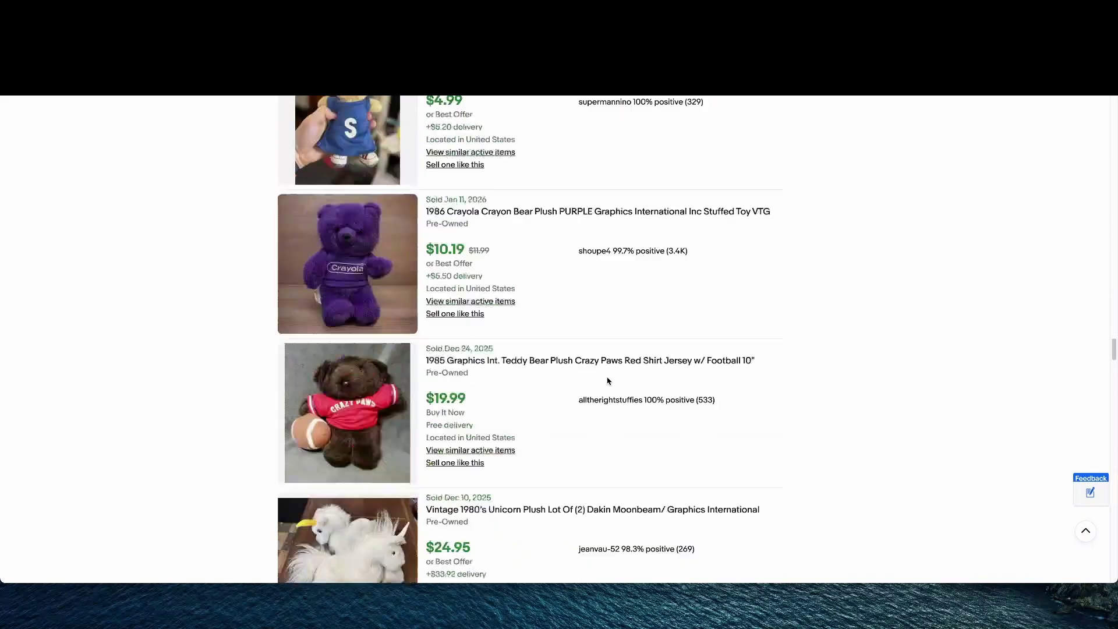
scroll(608, 382, down, 7)
scroll(607, 382, down, 12)
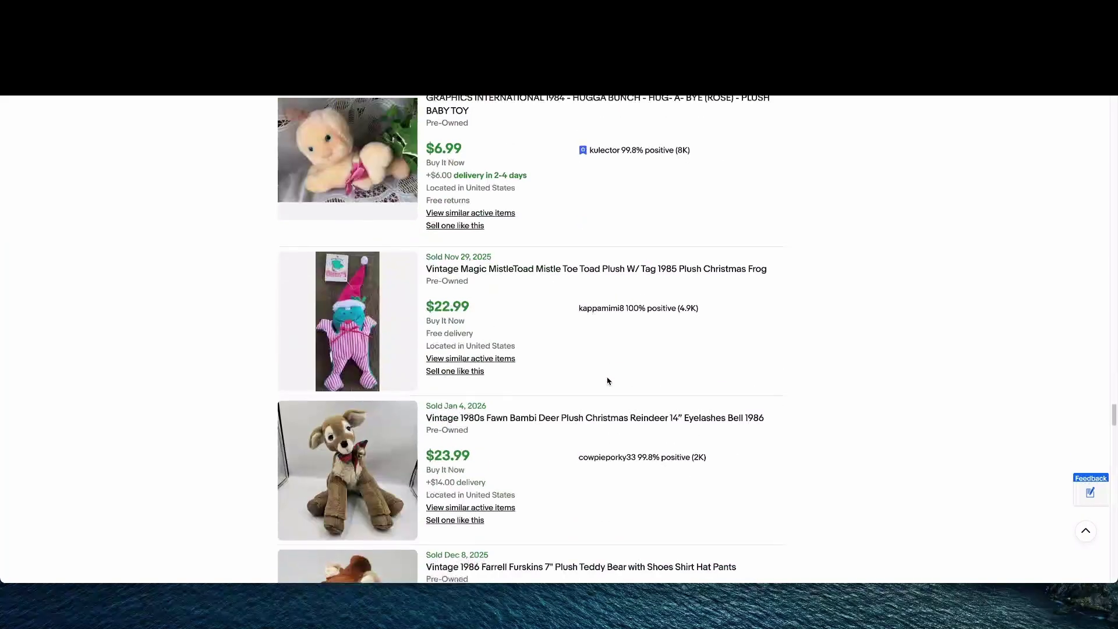
scroll(608, 382, down, 20)
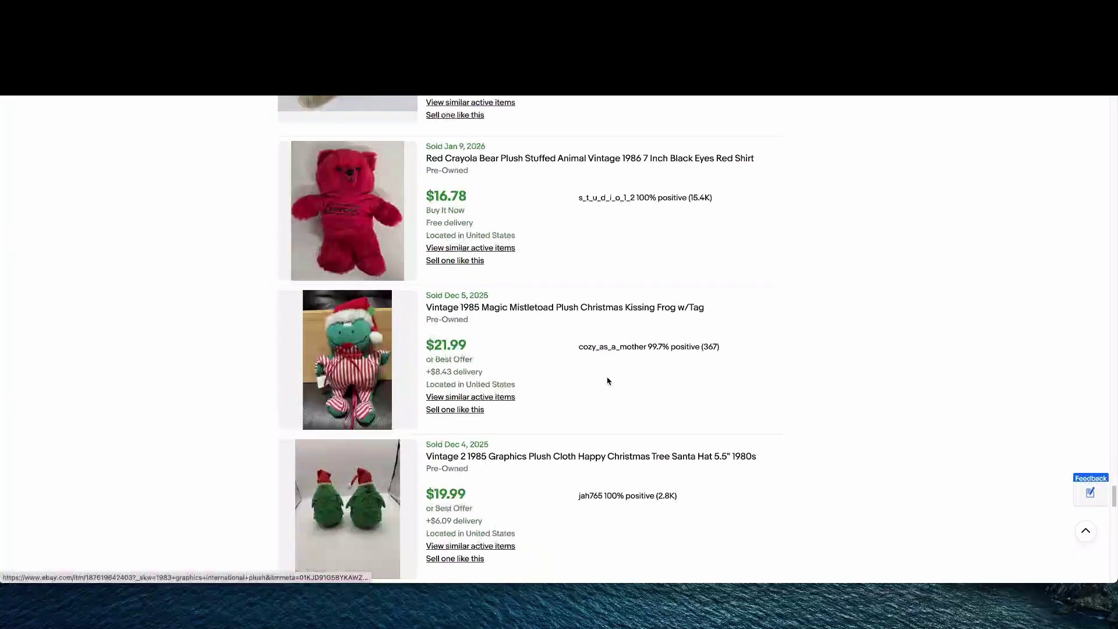
scroll(607, 381, down, 9)
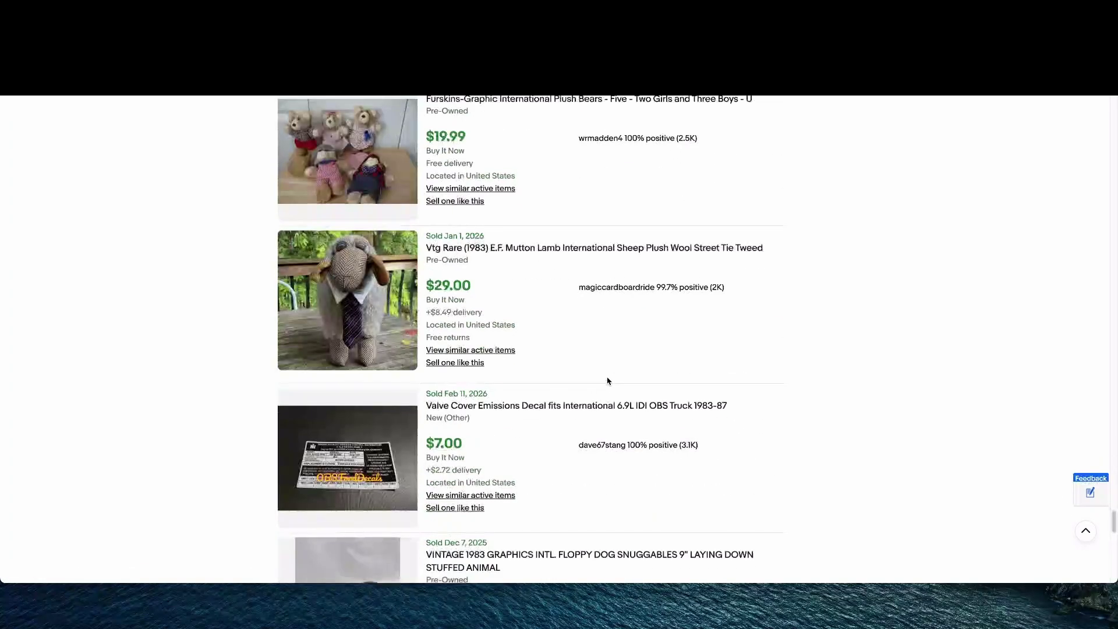
scroll(607, 382, down, 4)
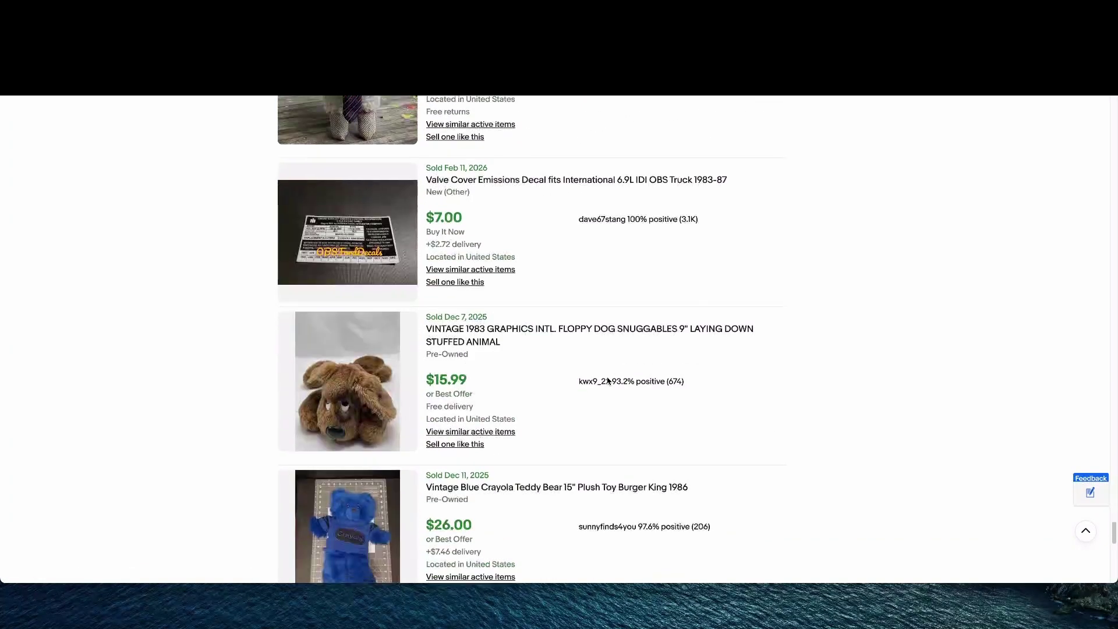
scroll(607, 382, down, 4)
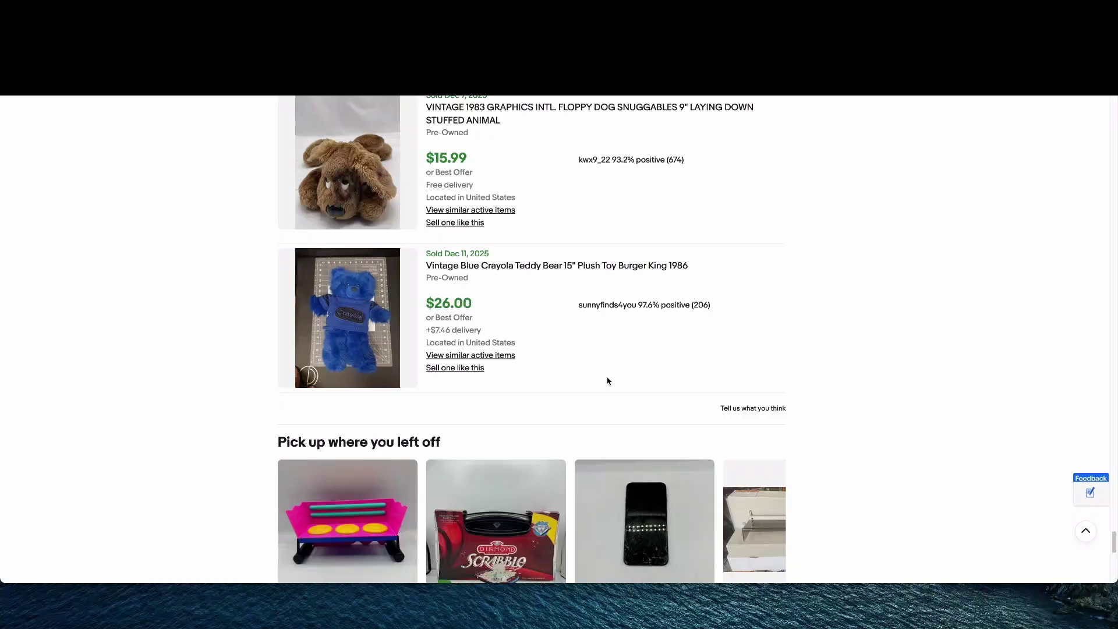
scroll(608, 381, down, 6)
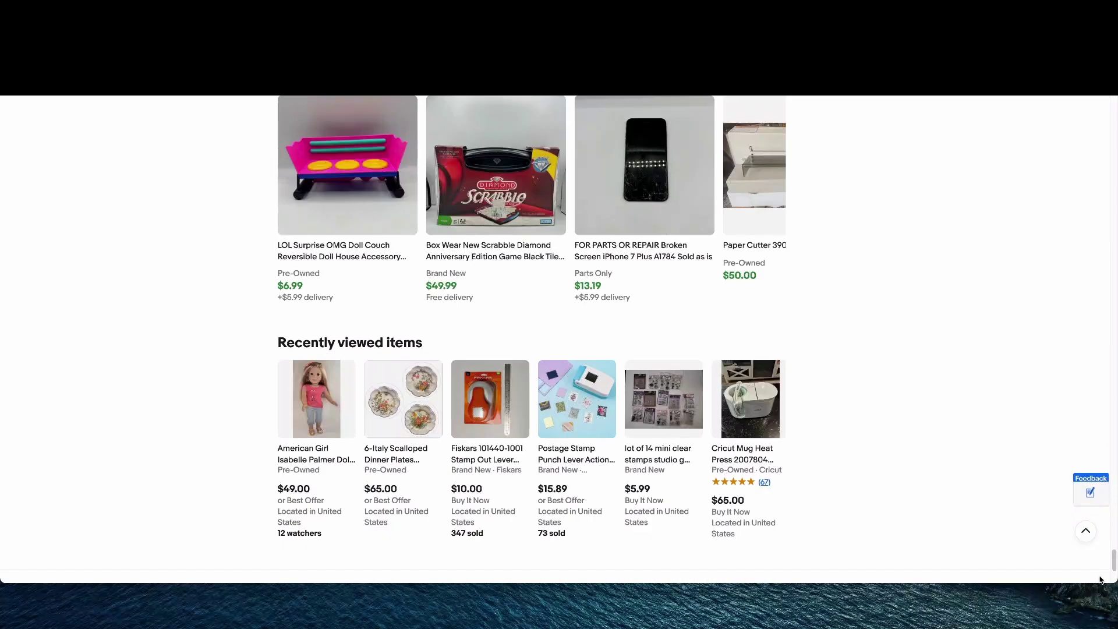
Start a similar listing from the sold Vintage 1985 Heartline Graphics Int Cow Calf plush
drag(1114, 560, 1113, 100)
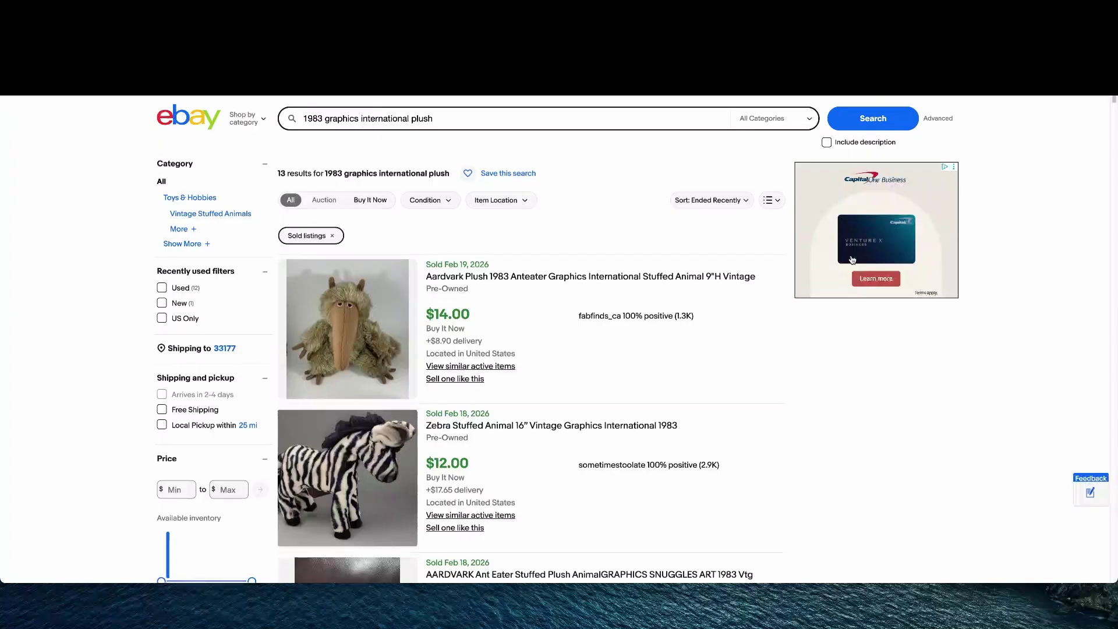
scroll(690, 441, down, 3)
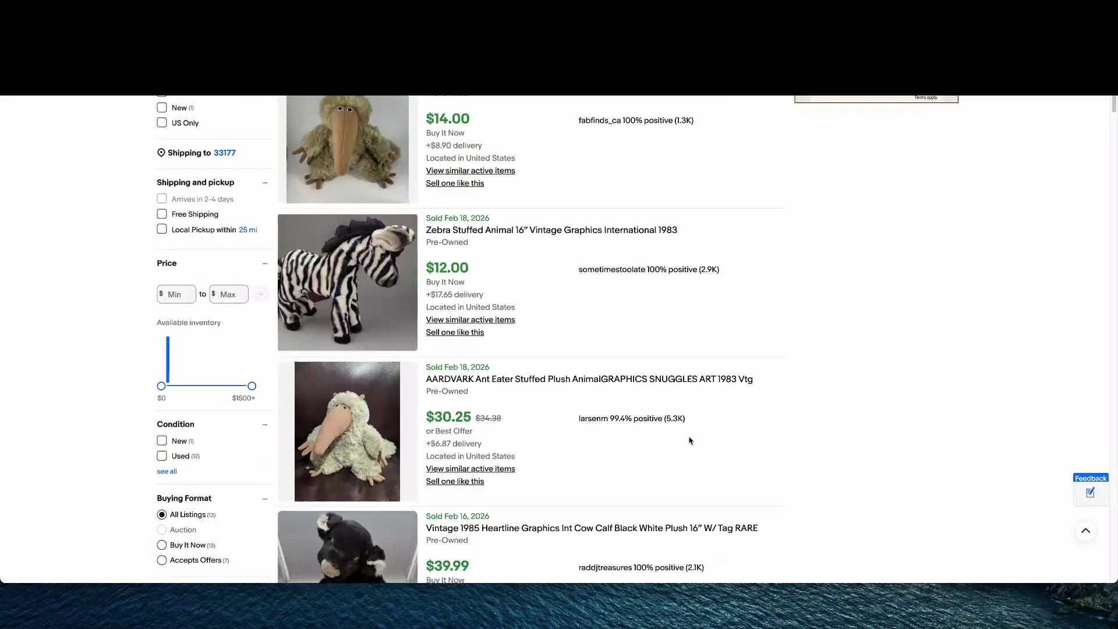
scroll(690, 441, down, 3)
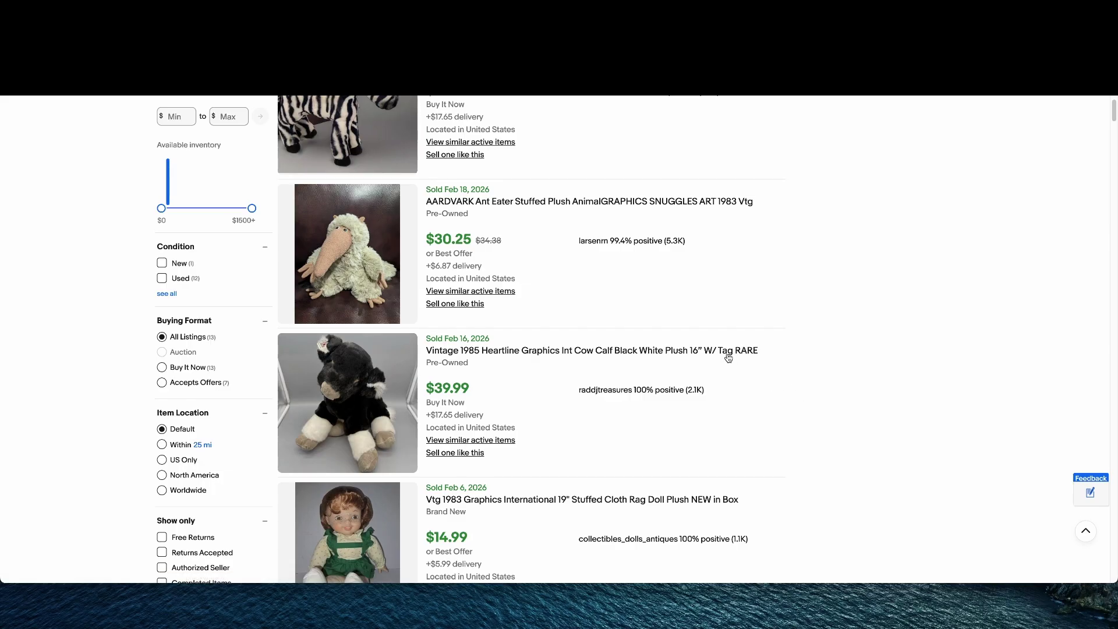
click(455, 453)
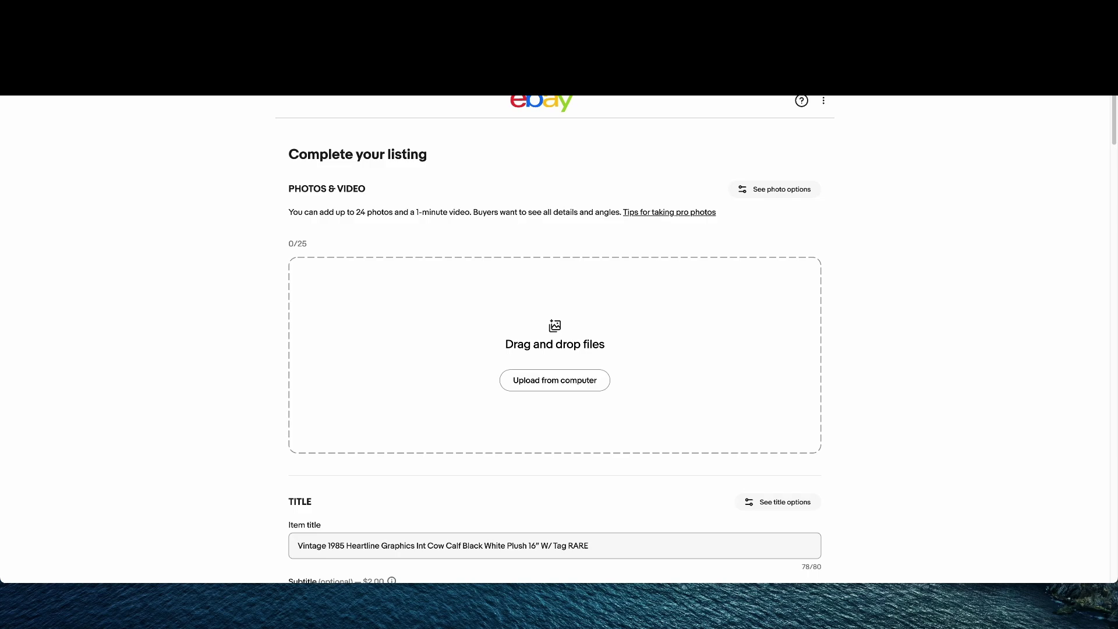
Add the 13 penguin plush photos to the listing, with the front view as the main photo
drag(0, 303, 0, 88)
drag(233, 326, 512, 338)
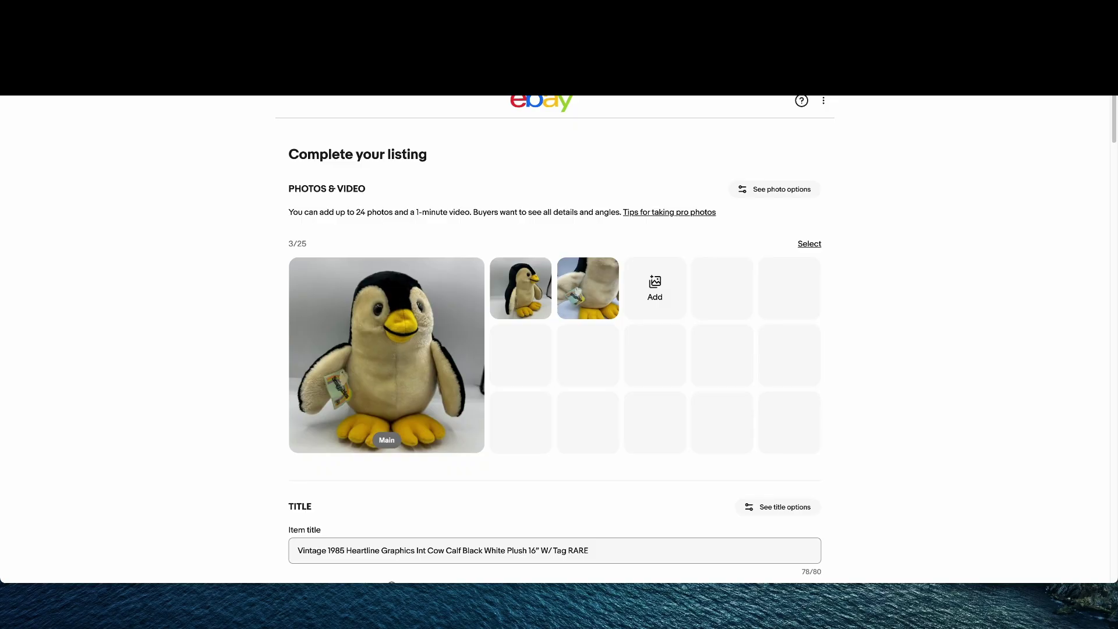
drag(33, 329, 502, 384)
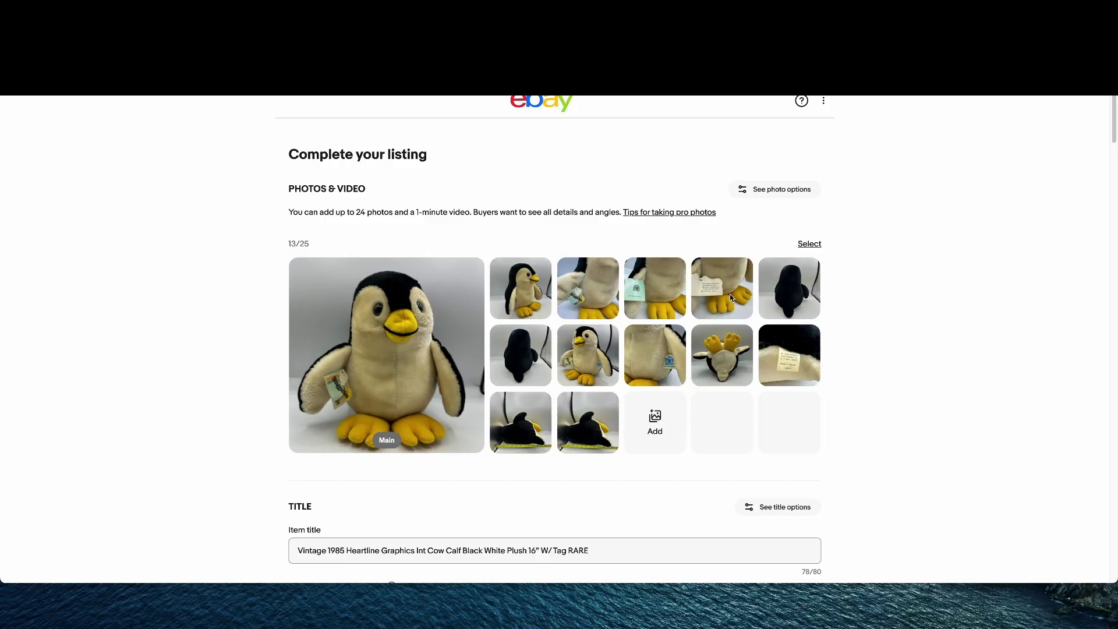
Check the plush's length in the last tape-measure photo and set the size in the item title to 11"
click(594, 447)
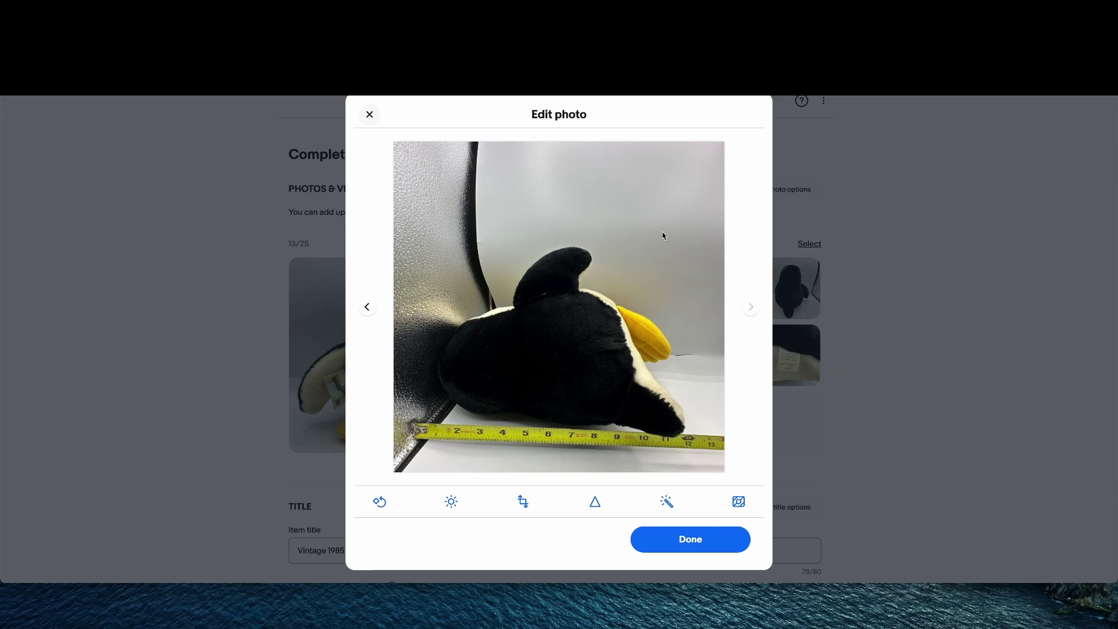
click(369, 114)
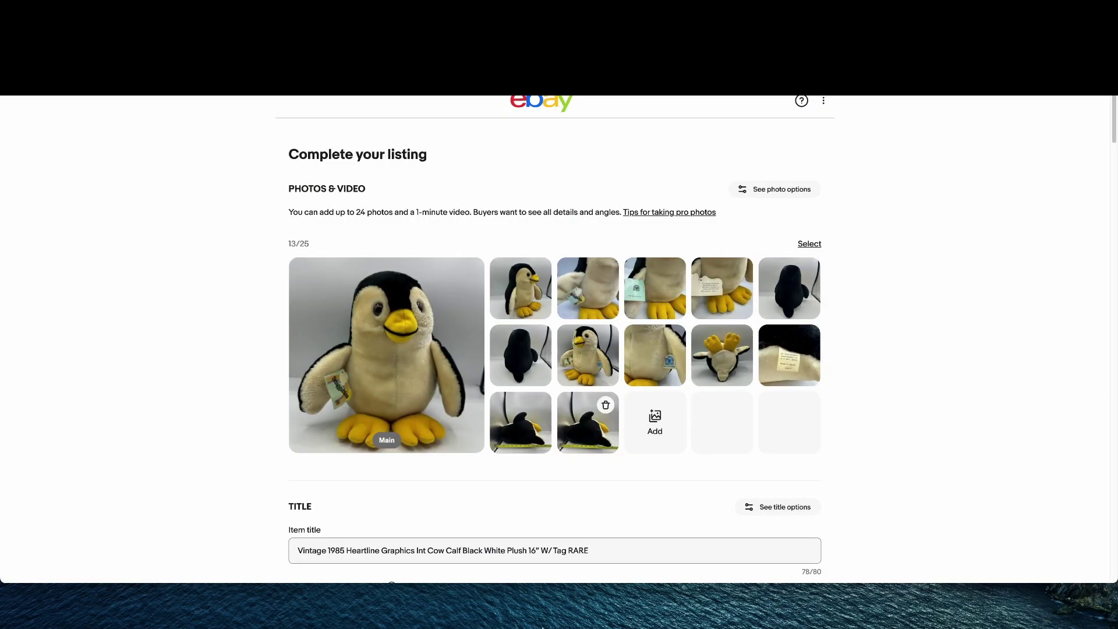
click(536, 550)
key(BackSpace)
text(1)
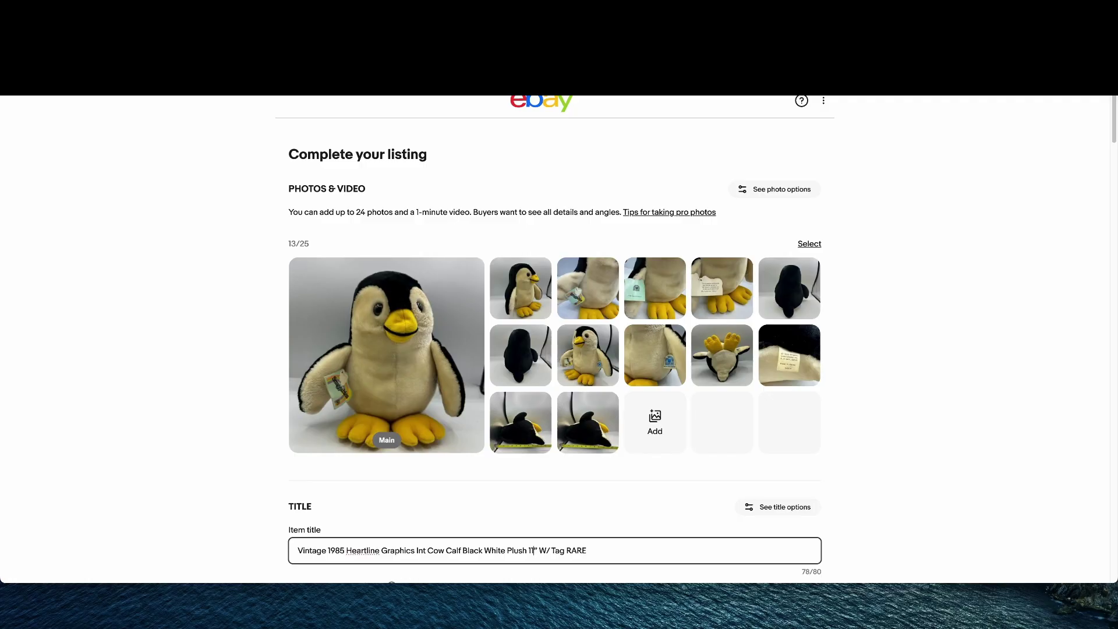
In the item title, delete "RARE" and replace "Cow Calf" with "Penguin" and "White" with "Cream Brown"
double_click(574, 550)
key(BackSpace)
drag(427, 551, 461, 551)
text(Penguin)
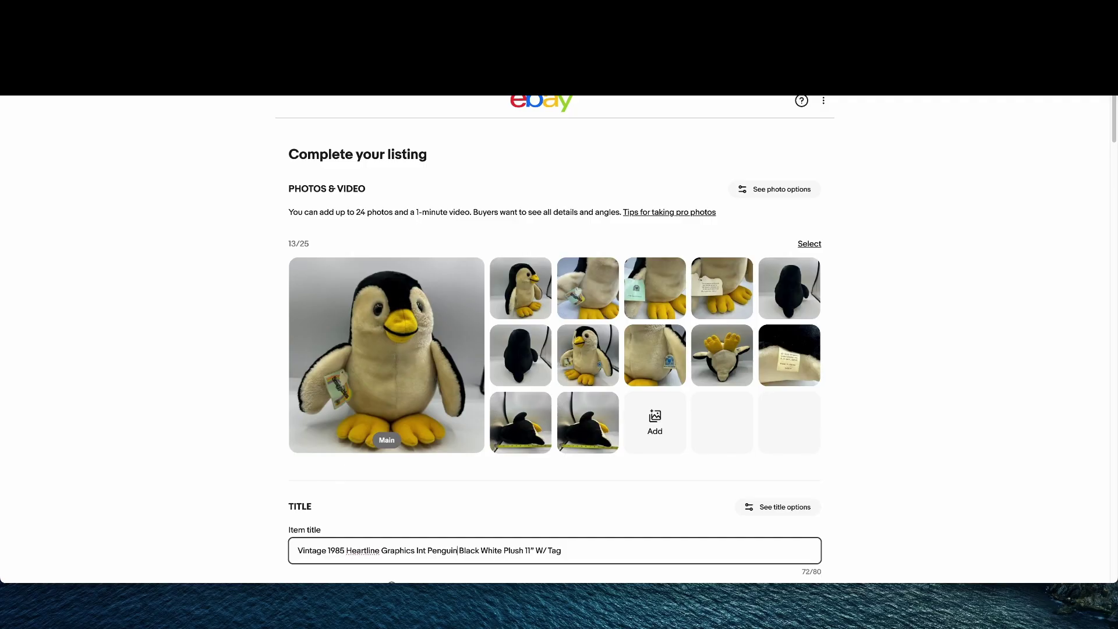
double_click(495, 549)
text(Cream Brown)
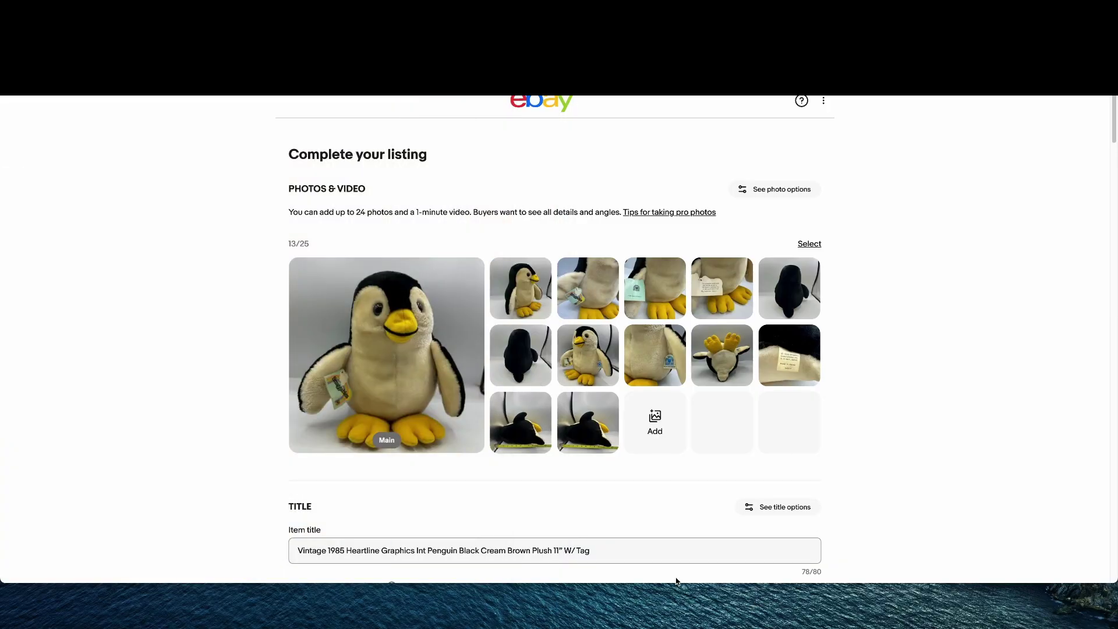
Replace "W/ Tag" at the end of the item title with "Penny"
click(609, 549)
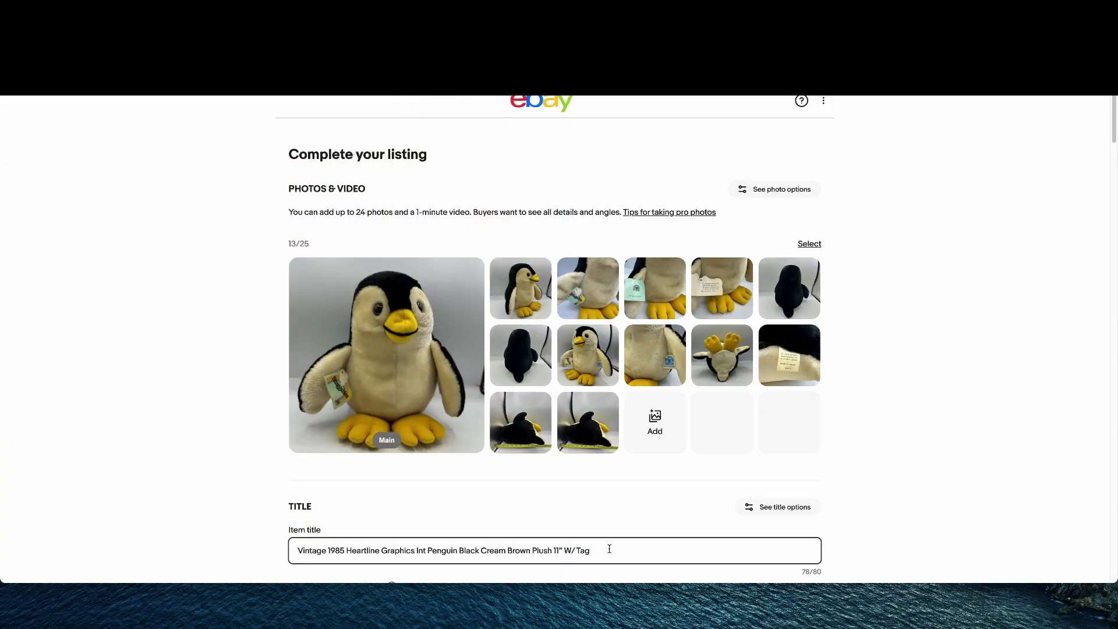
scroll(609, 548, down, 1)
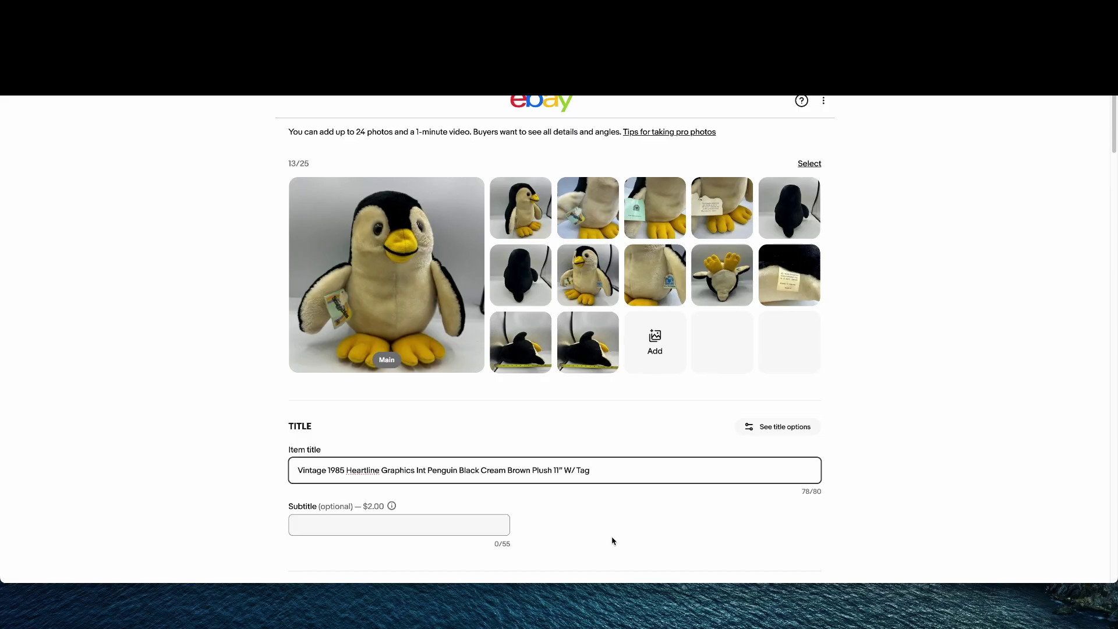
key(BackSpace)
key(BackSpace)
key(BackSpace)
key(BackSpace)
key(BackSpace)
key(BackSpace)
key(BackSpace)
text(Penny)
text( Pl)
key(BackSpace)
key(BackSpace)
key(BackSpace)
click(596, 504)
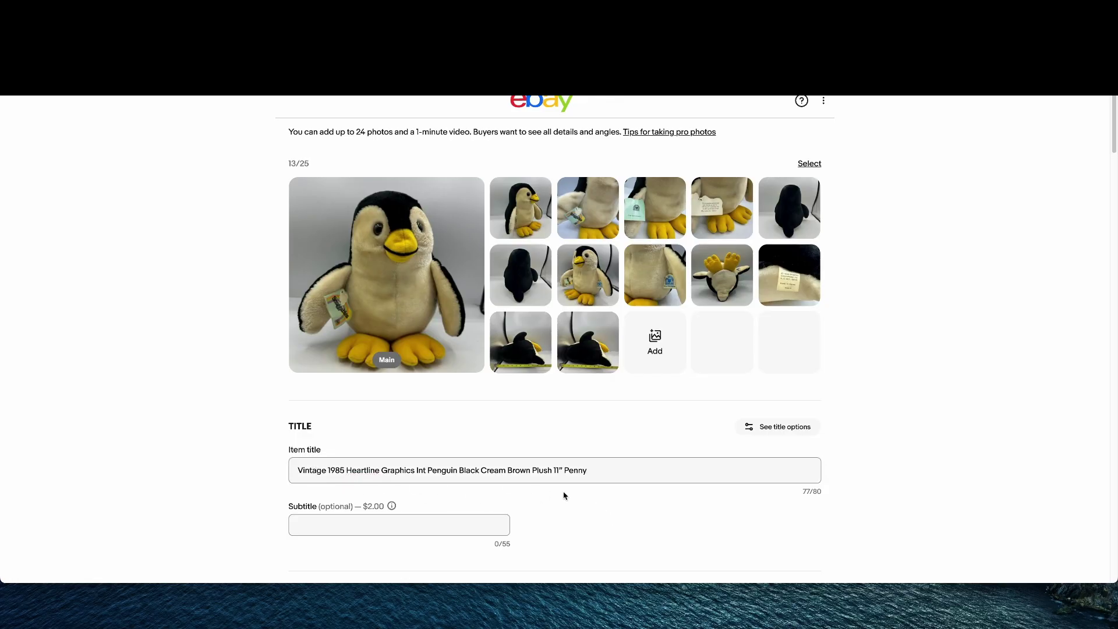
Apply all suggested item specifics, setting the year to 1985 and the size to Small (6-14 in)
scroll(571, 493, down, 5)
scroll(571, 493, down, 4)
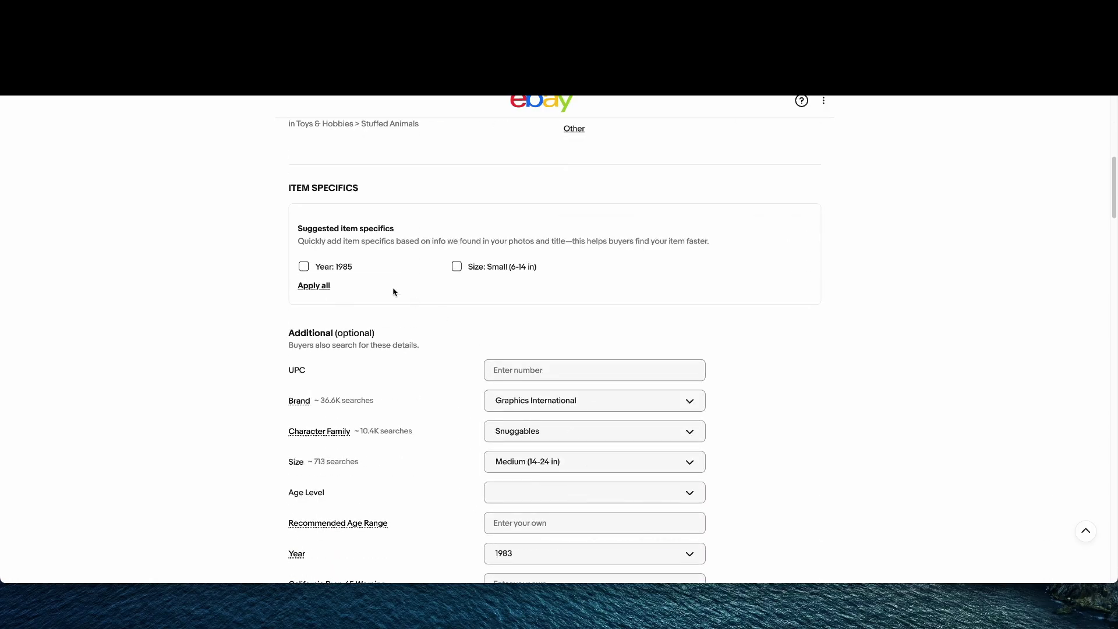
click(316, 286)
scroll(732, 478, down, 4)
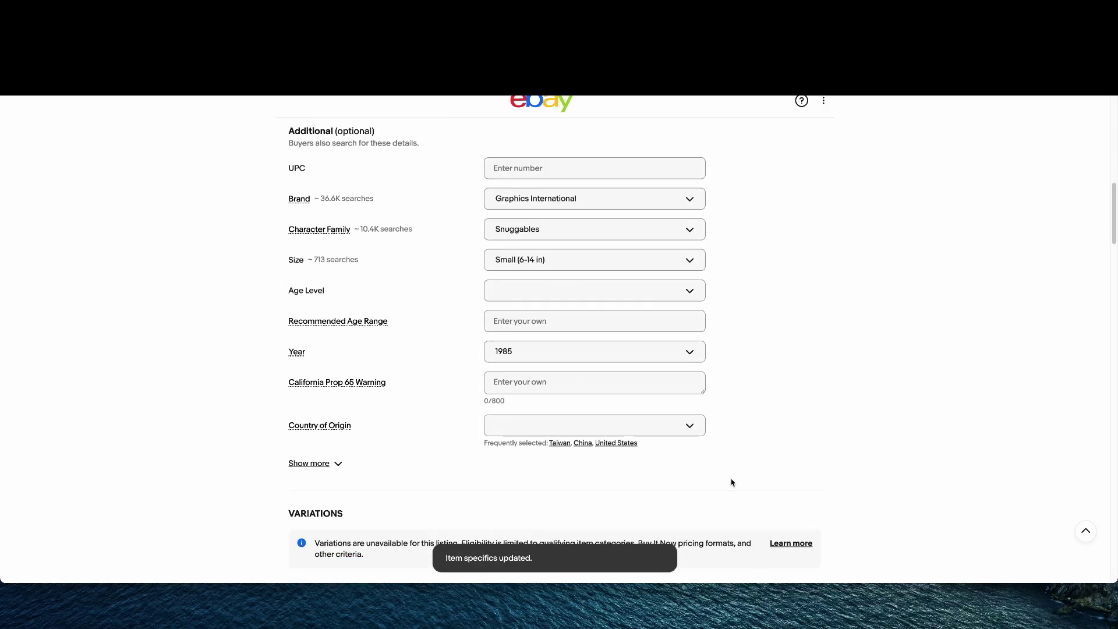
scroll(589, 487, down, 4)
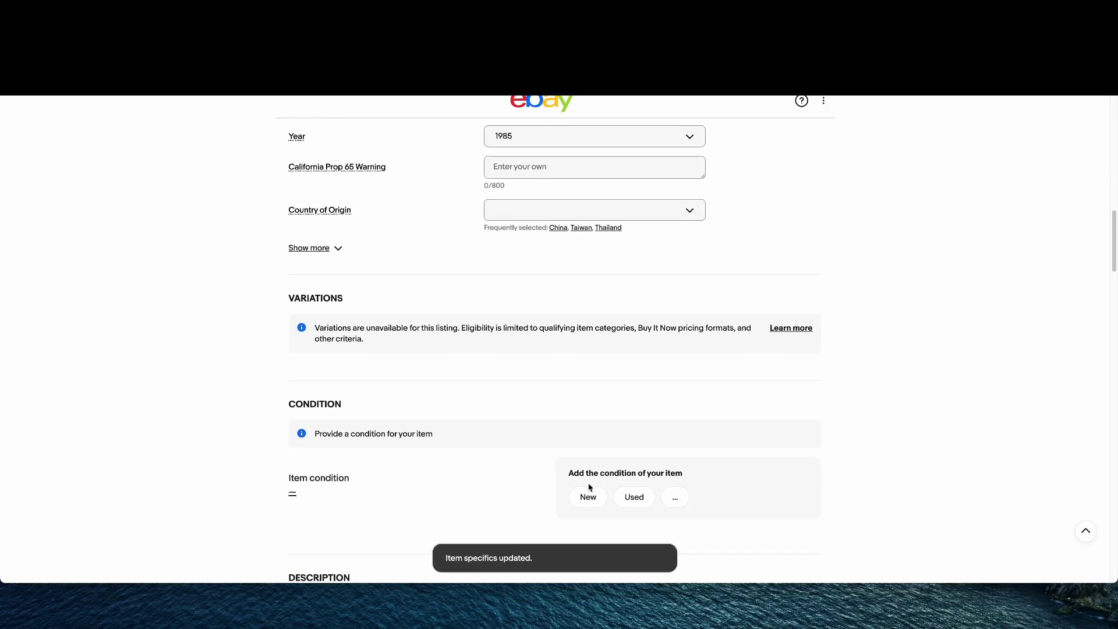
Set the item condition to Used
click(627, 498)
scroll(452, 486, down, 4)
scroll(452, 487, down, 2)
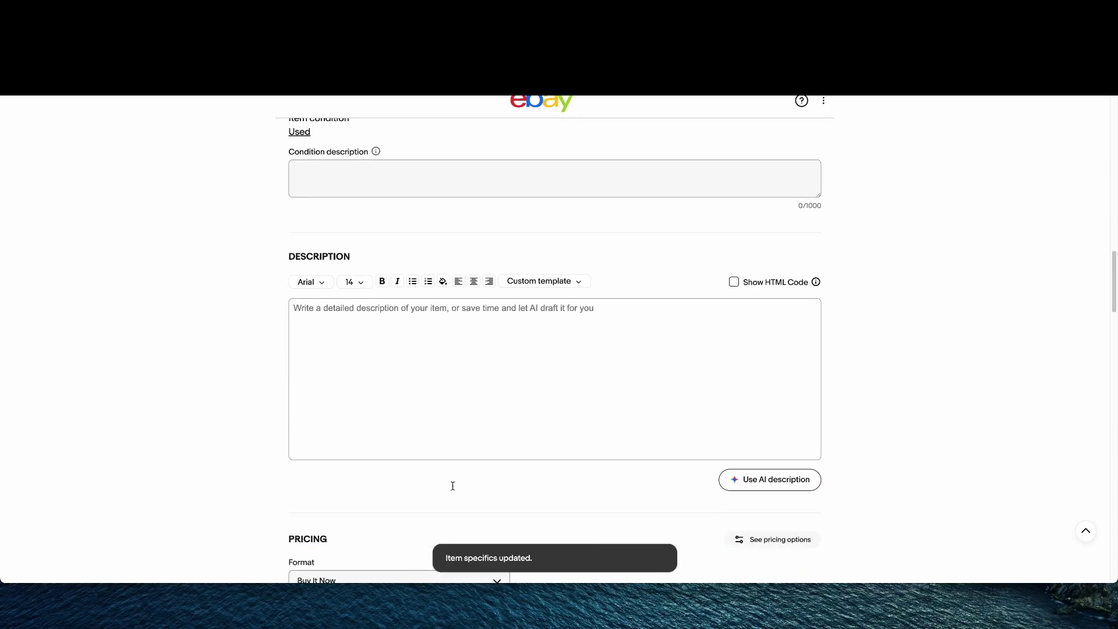
Fill the description with "In good condition. Cleaned and Sanitized. Smoke free and Pet free. Check out my other items, I combine shipping!"
click(415, 371)
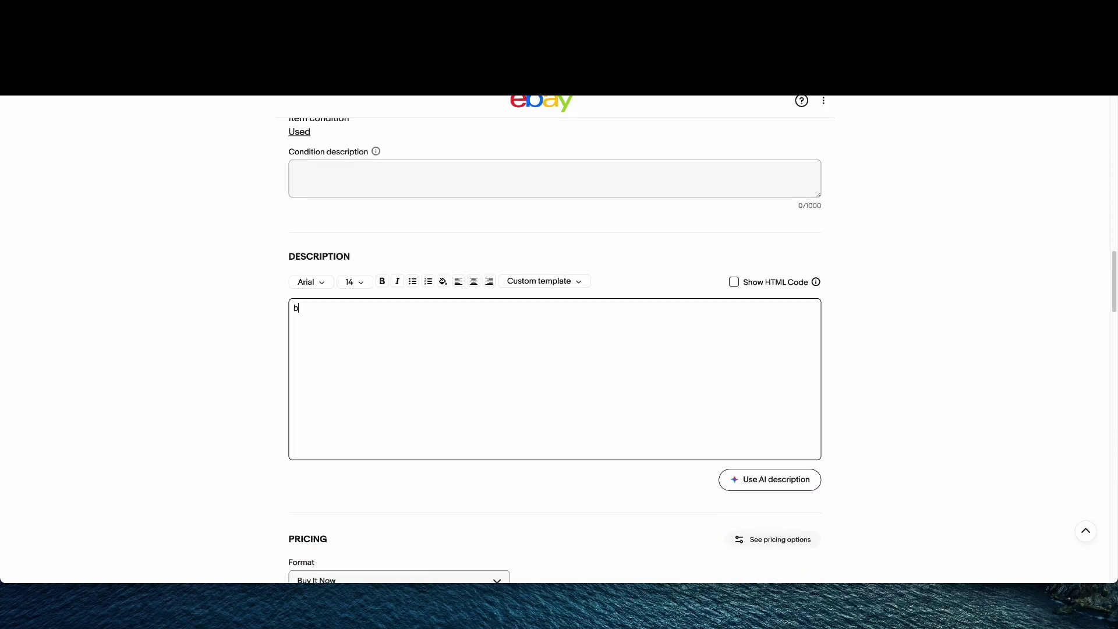
text(b)
key(Down)
key(Return)
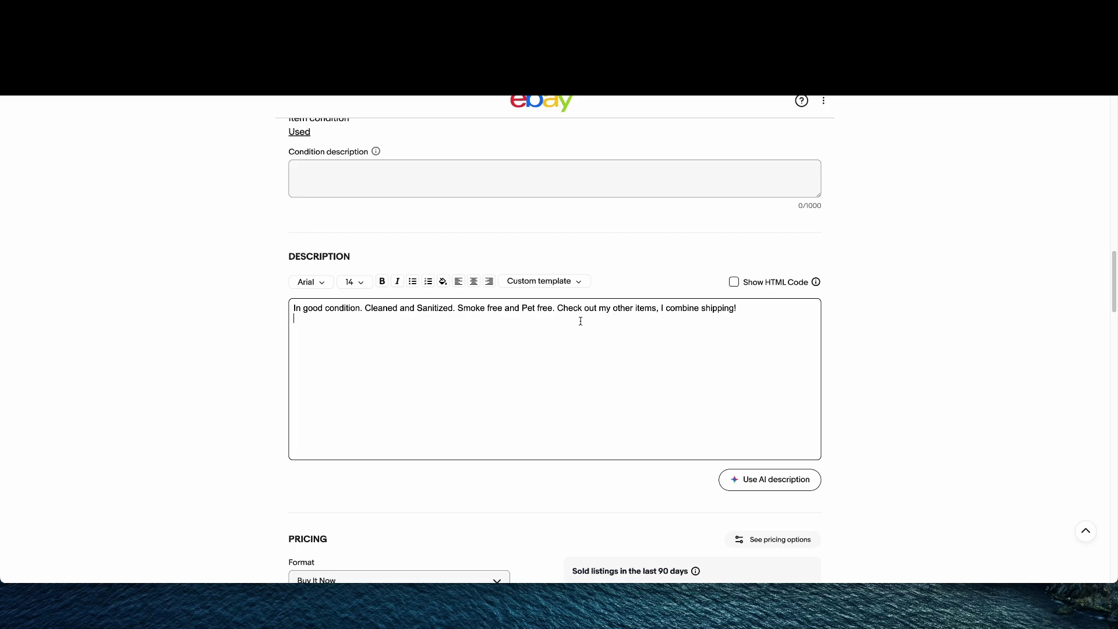
Move the sentence "Check out my other items, I combine shipping!" onto its own line in the description
drag(557, 309, 748, 310)
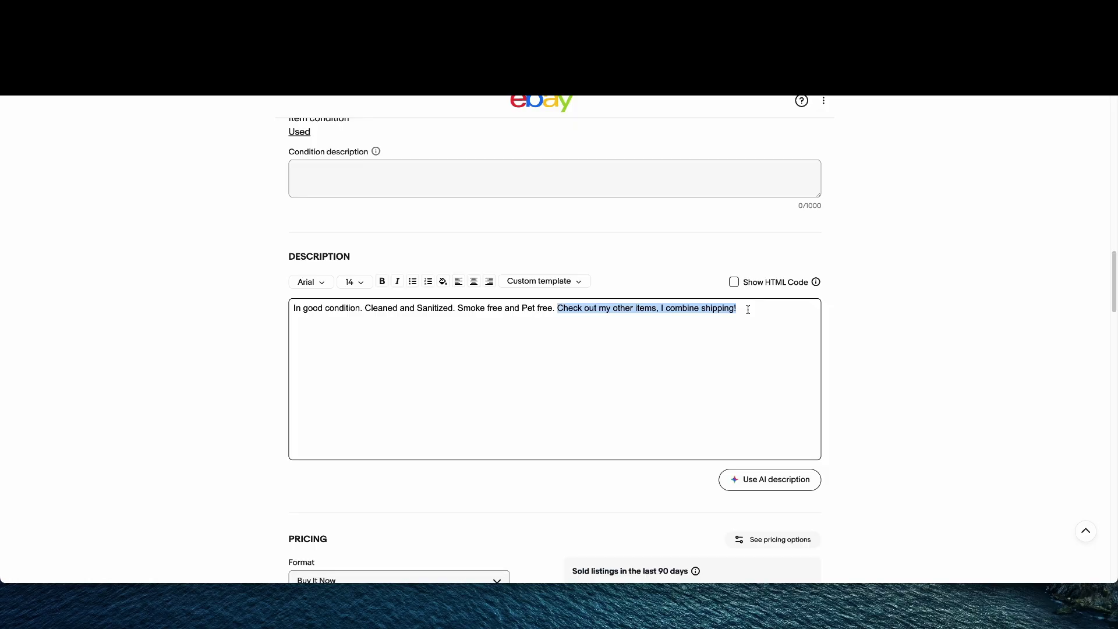
click(748, 310)
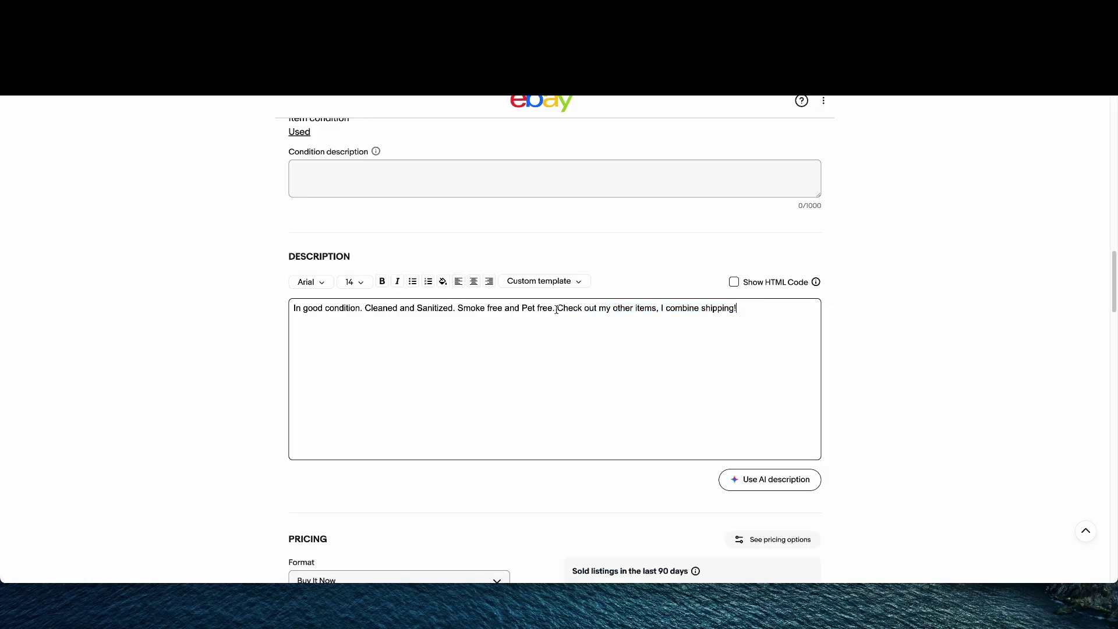
key(Return)
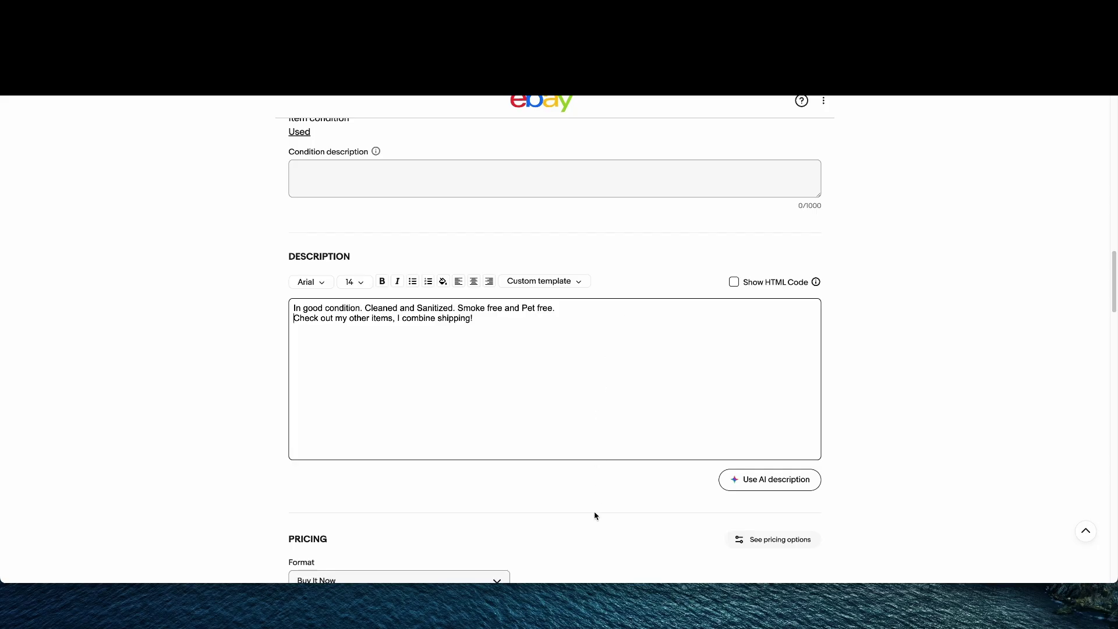
Set the Buy It Now item price to $21.99
scroll(595, 516, down, 2)
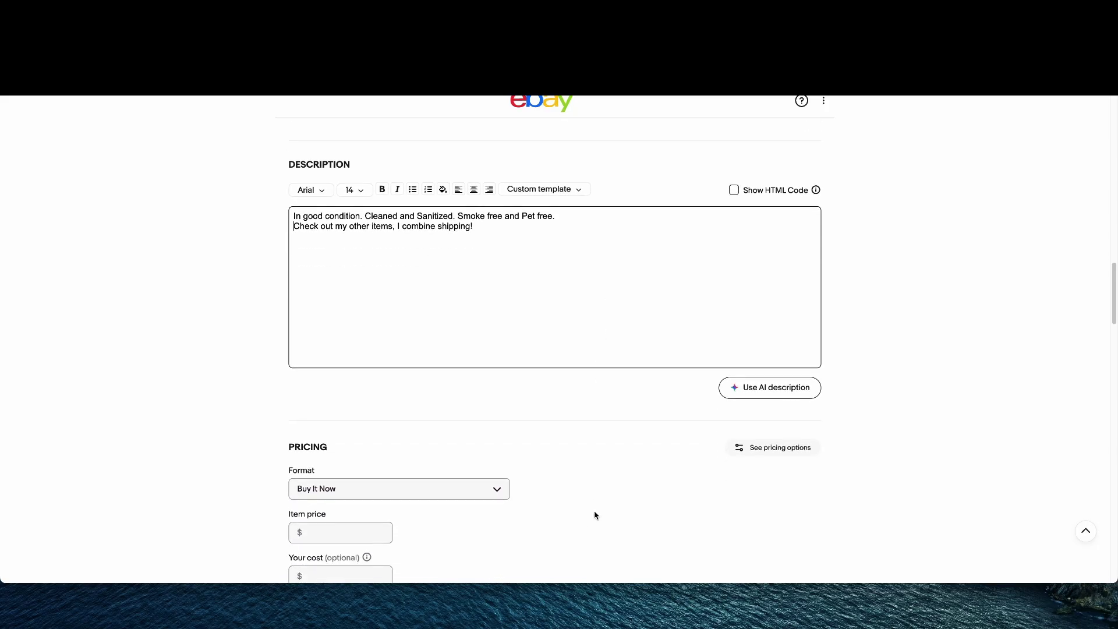
scroll(595, 512, down, 3)
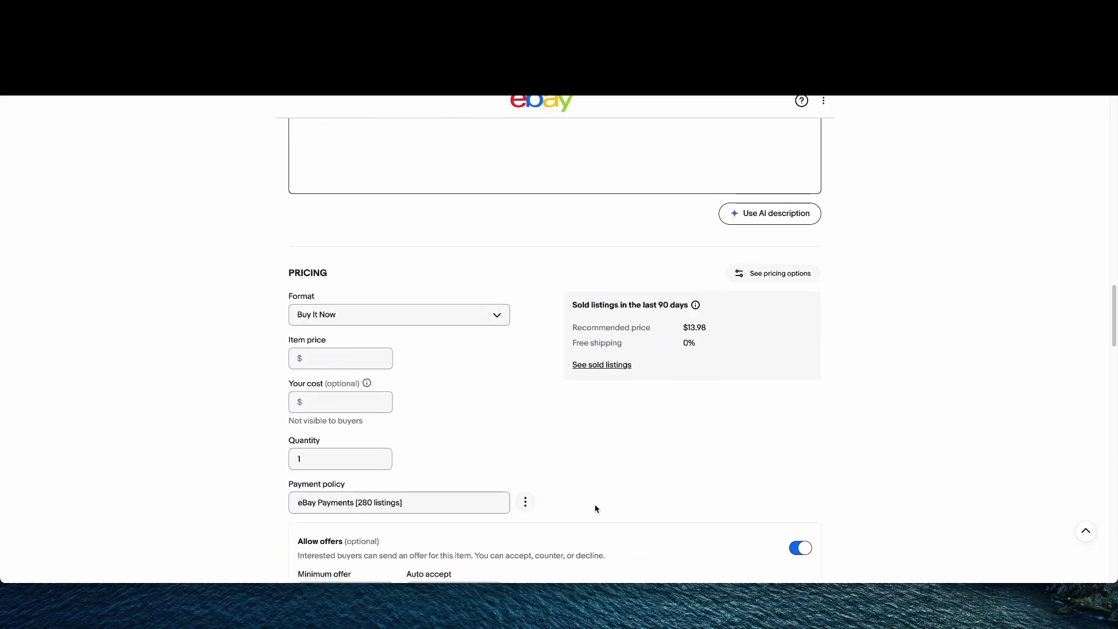
click(367, 357)
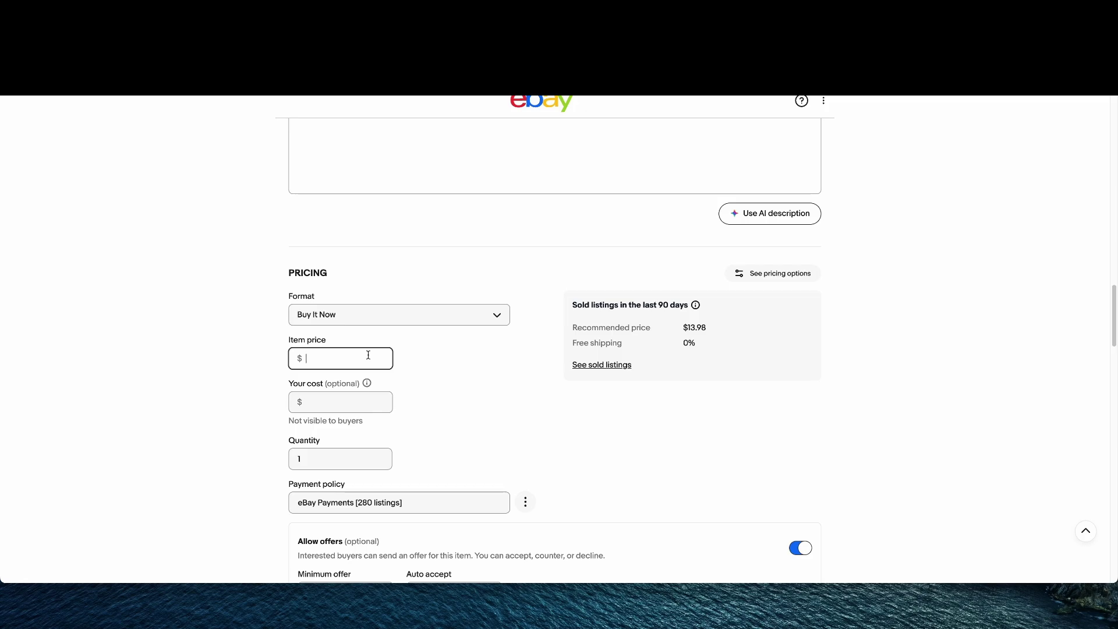
text(21.99)
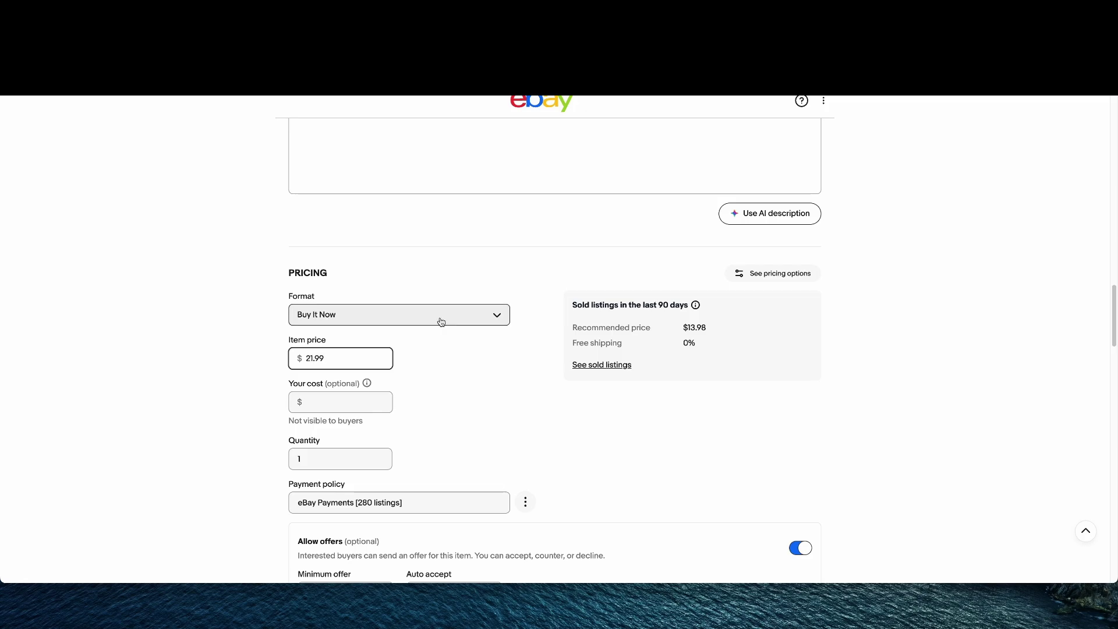
click(489, 424)
Choose the Ground Advantage $6.99 shipping policy and set the package weight to 1 lb
scroll(489, 423, down, 5)
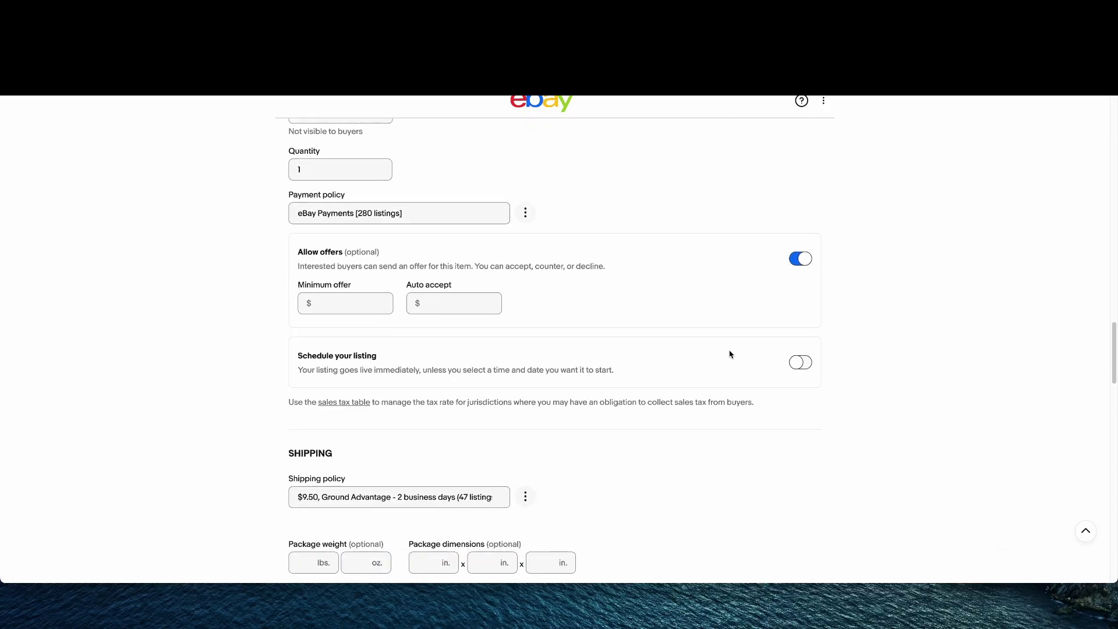
scroll(711, 424, down, 3)
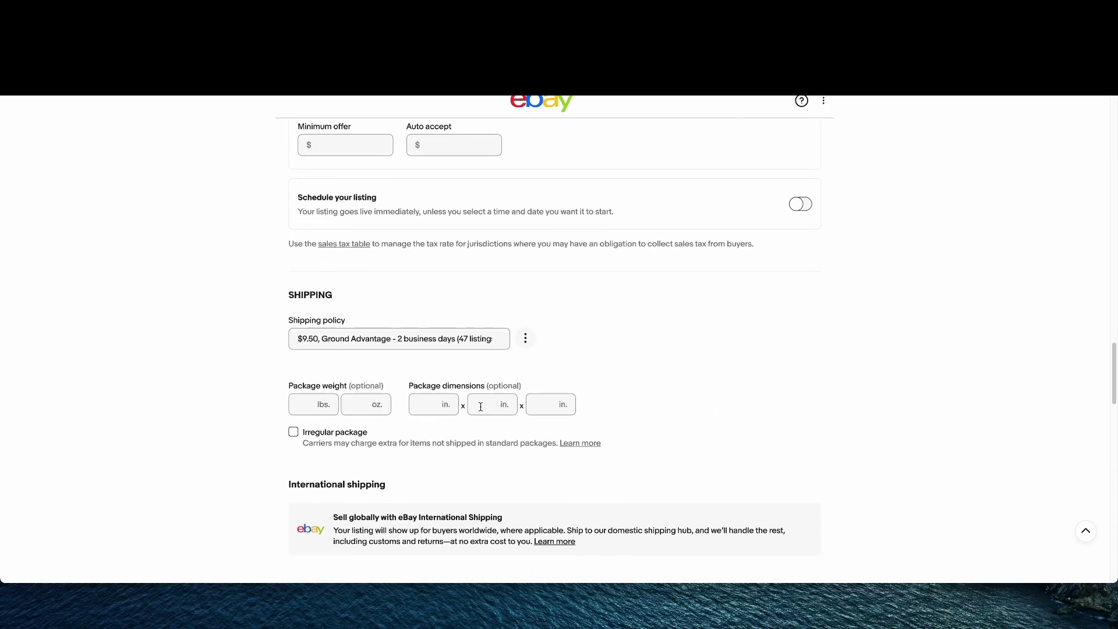
click(343, 338)
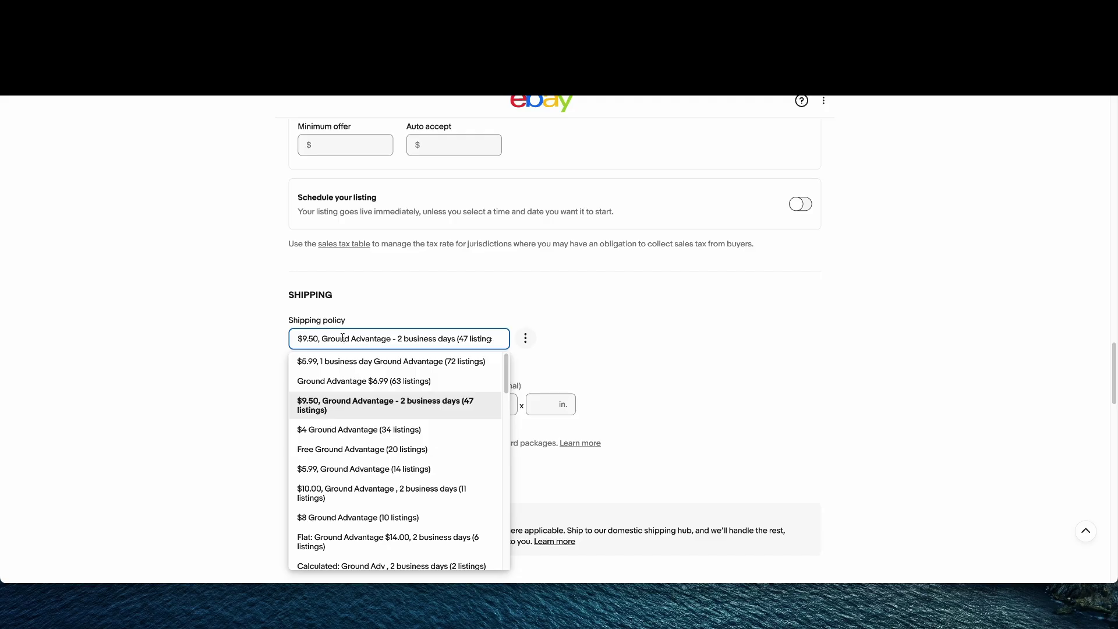
click(386, 382)
click(303, 406)
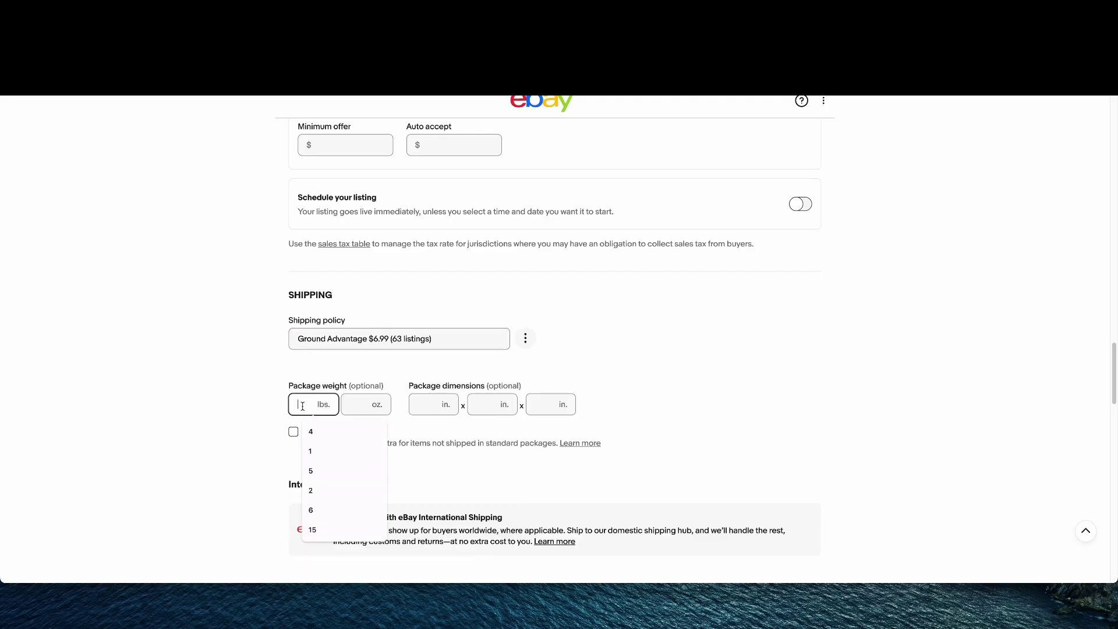
text(1)
Set the package dimensions to 12 x 6 x 4 inches
click(425, 405)
text(124)
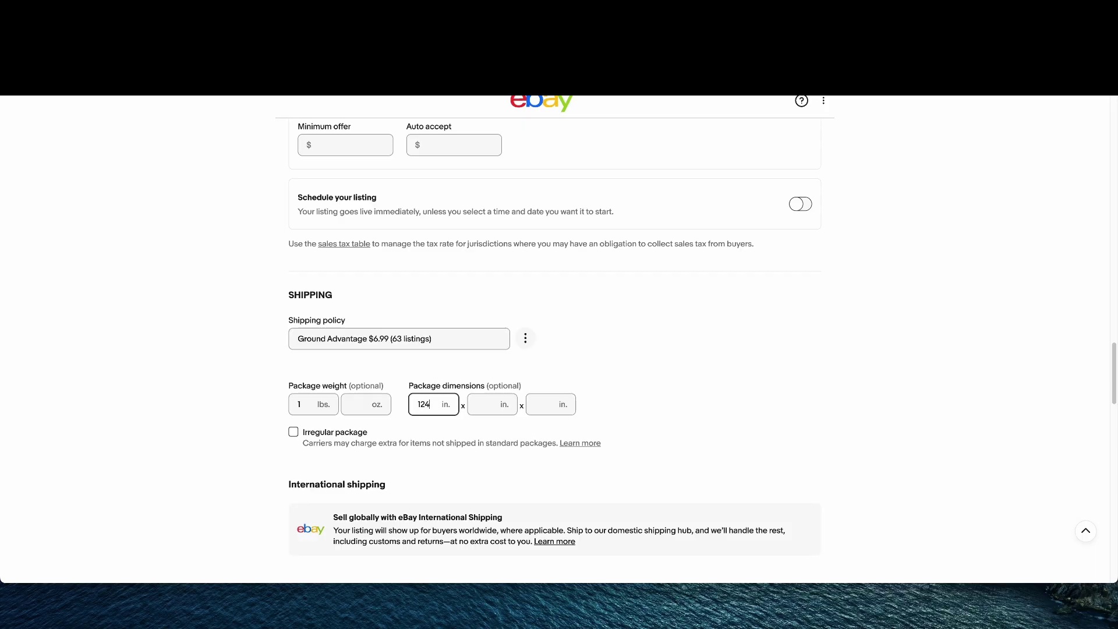
key(BackSpace)
key(Tab)
text(4)
key(Tab)
text(4)
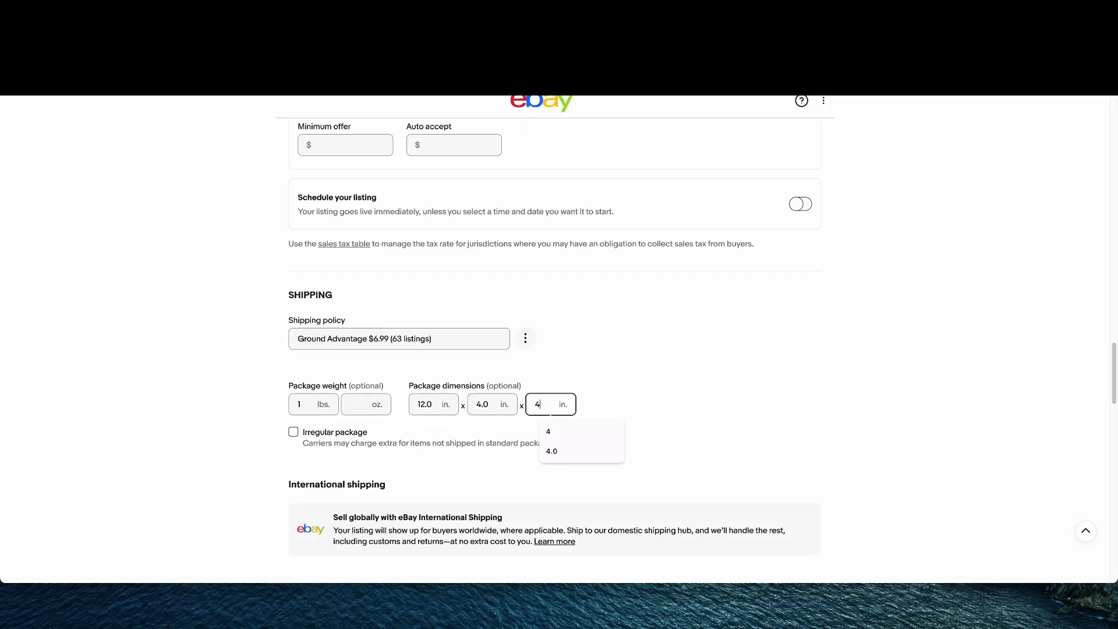
key(Tab)
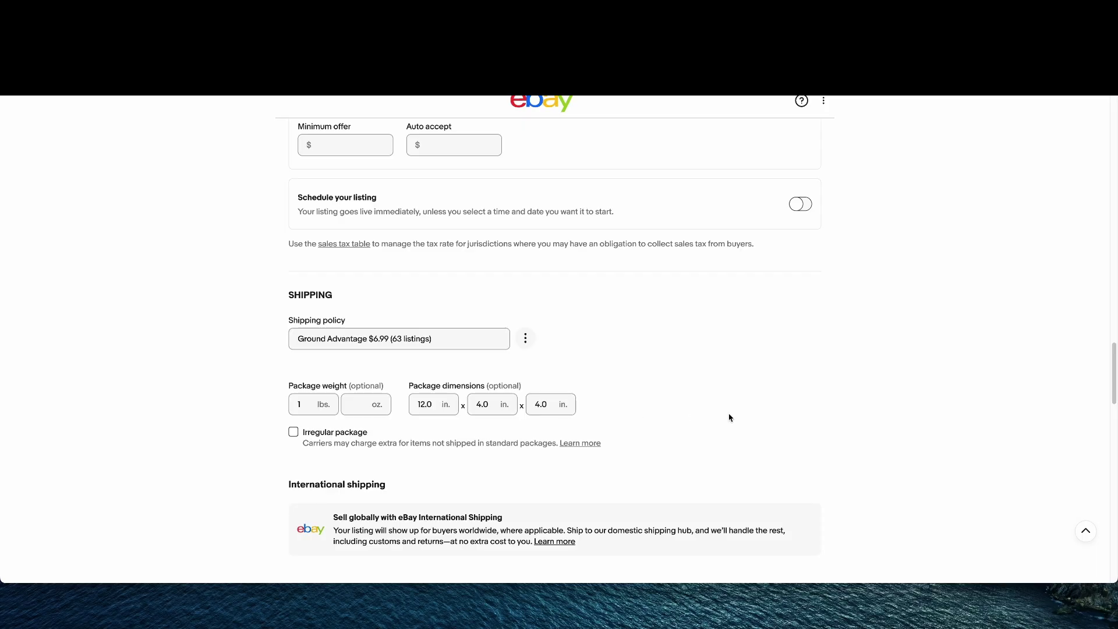
double_click(474, 408)
text(6)
click(751, 424)
Publish the finished penguin plush listing, leaving the item disclosures, promotion and charity options unset
scroll(774, 431, down, 10)
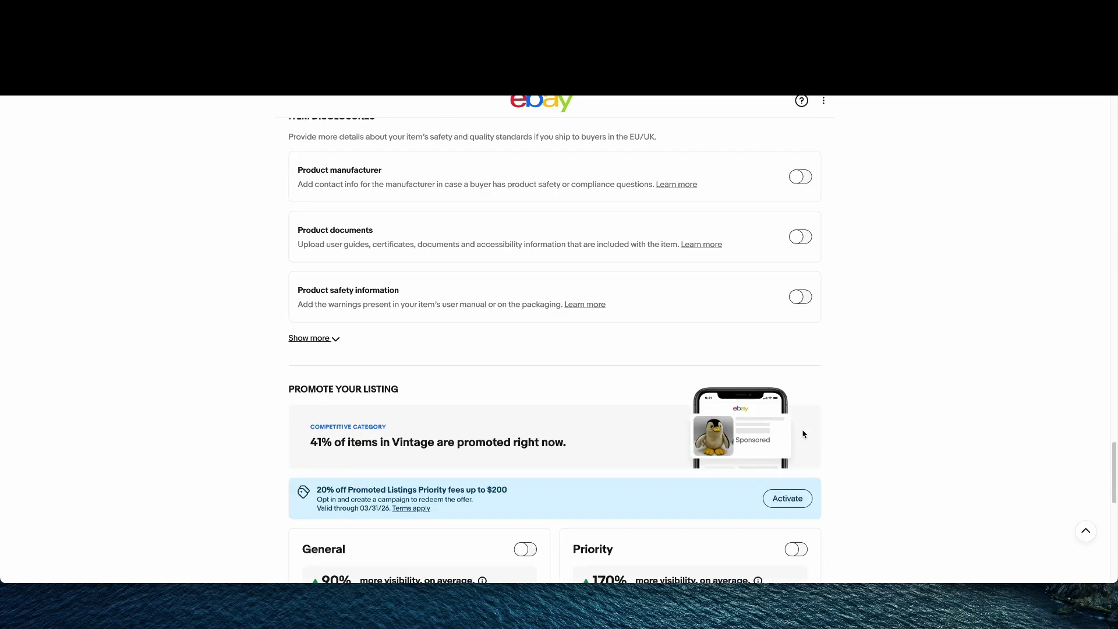
scroll(803, 433, down, 10)
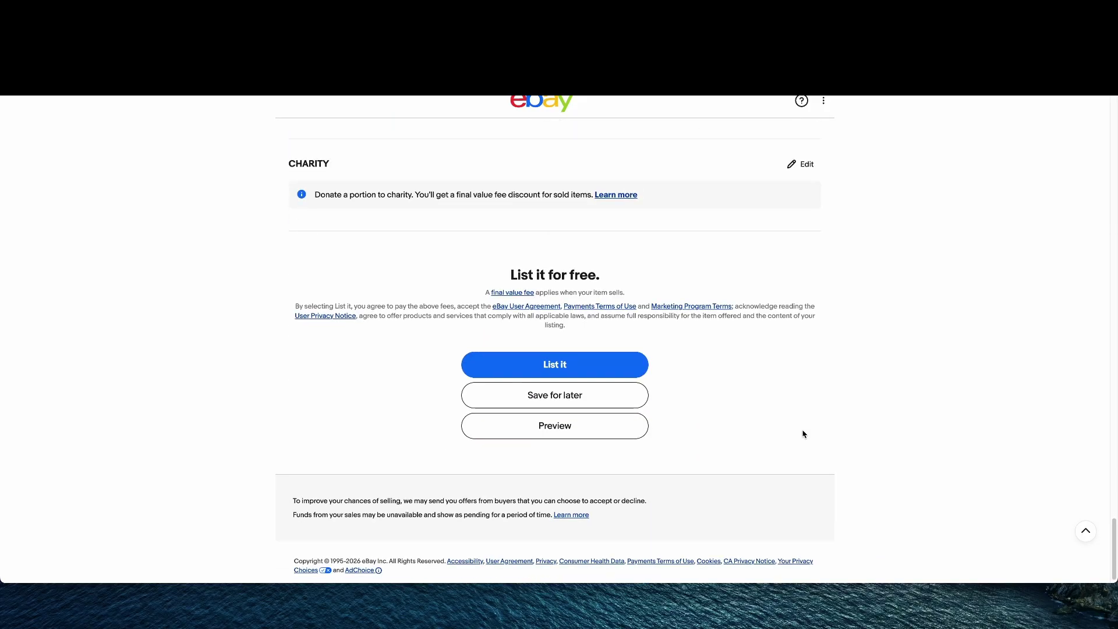
scroll(804, 434, down, 1)
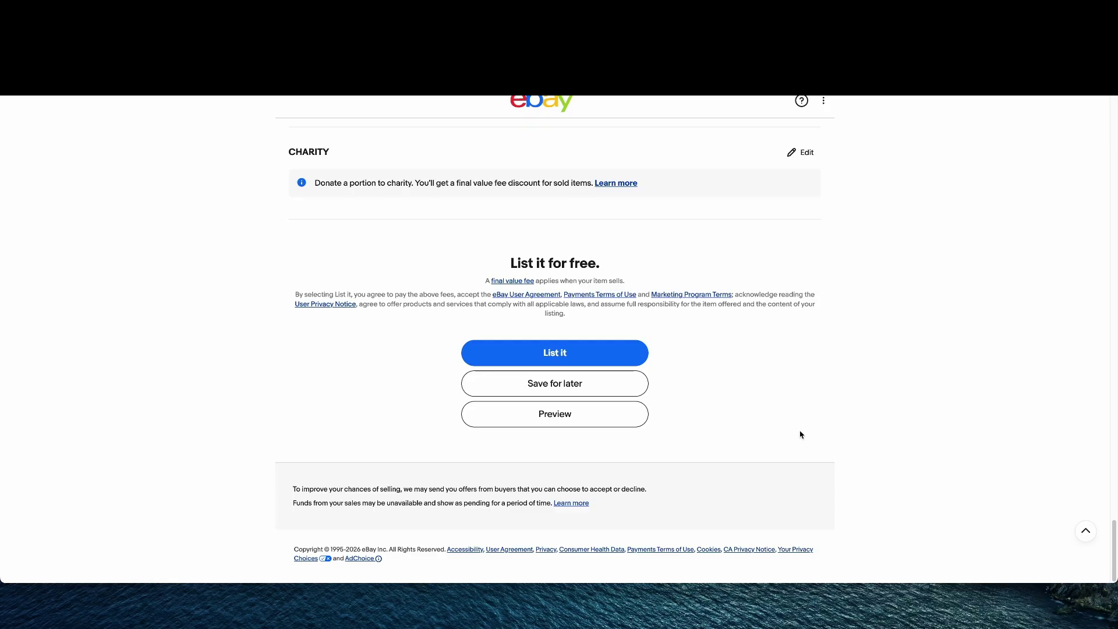
click(568, 356)
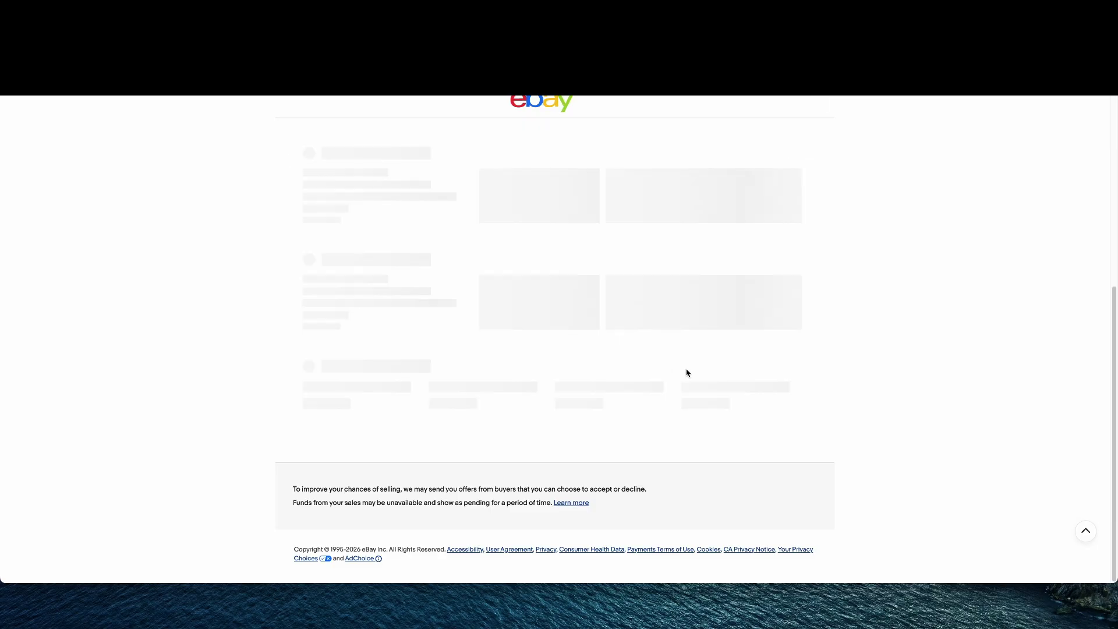